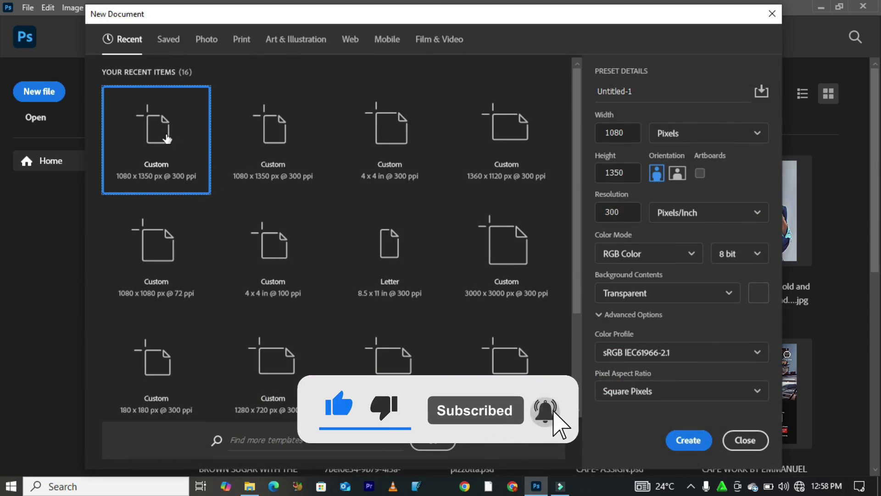
# - Create a new 1080 x 1350 px document at 300 ppi with a white background
pyautogui.click(161, 137)
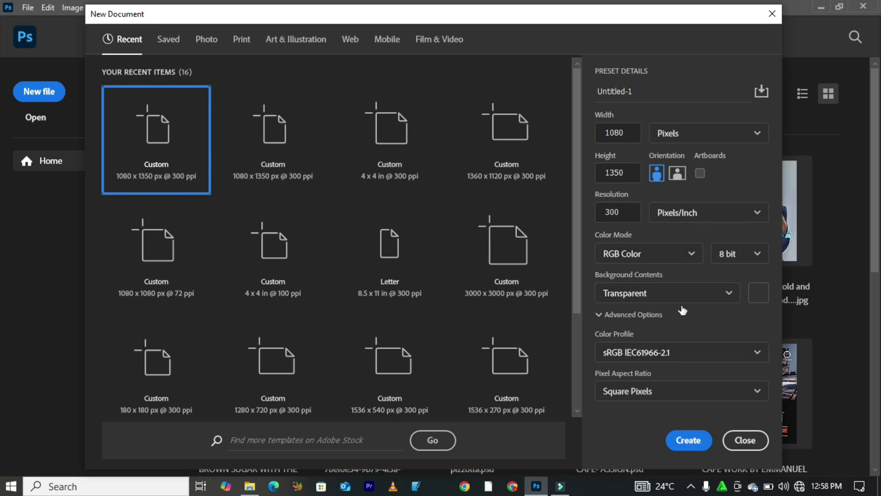
pyautogui.click(647, 294)
pyautogui.click(660, 319)
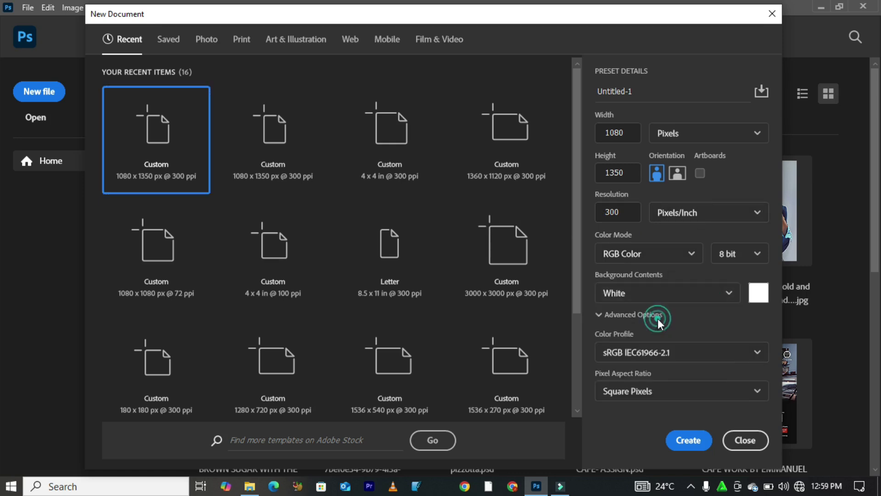
pyautogui.click(687, 445)
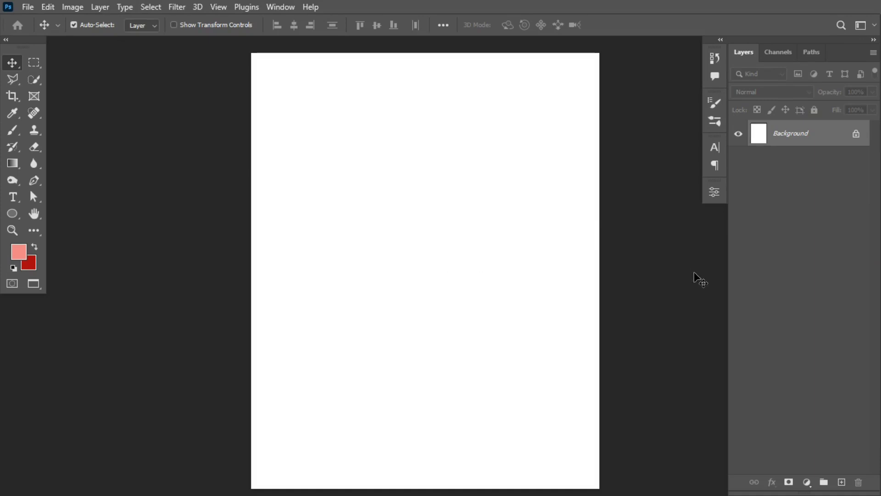
# - Add a Solid Color fill layer above the background in near-black, hex 0e0301
pyautogui.click(806, 482)
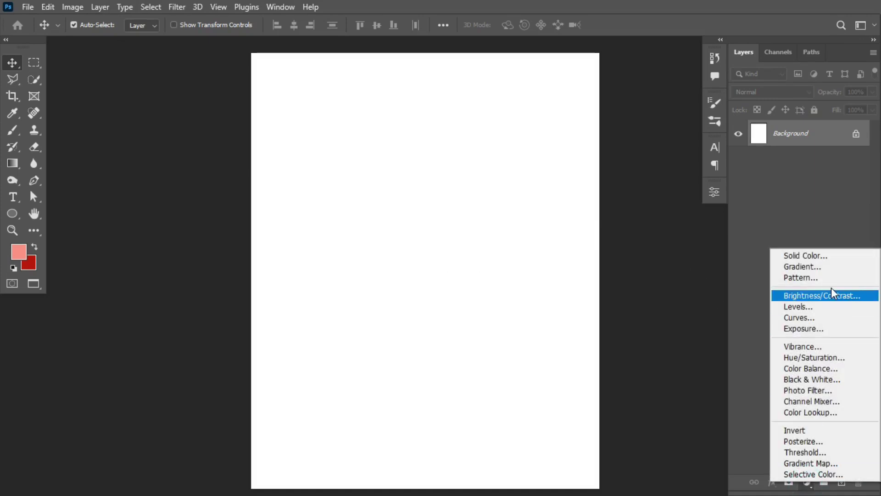
pyautogui.click(821, 256)
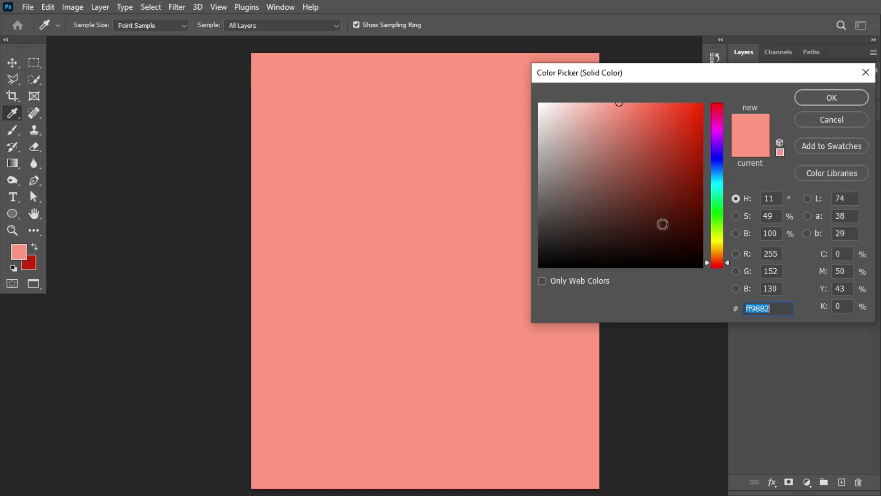
pyautogui.moveTo(662, 224); pyautogui.dragTo(695, 259)
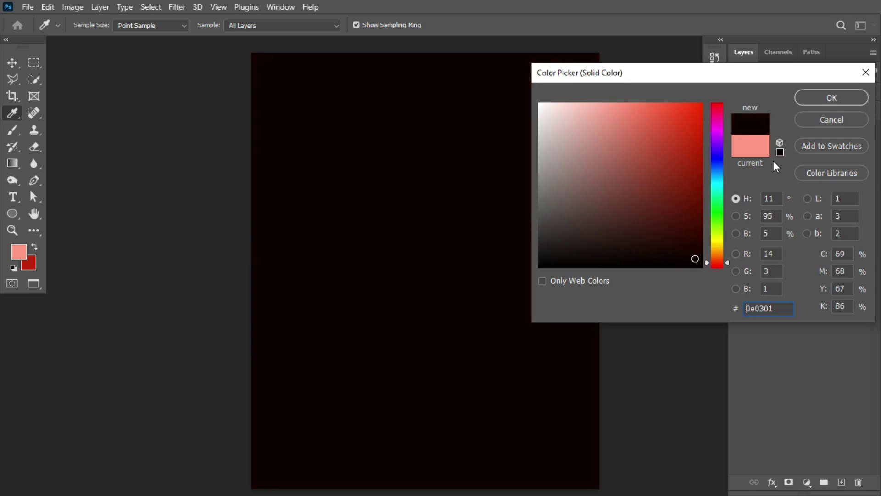
pyautogui.click(838, 95)
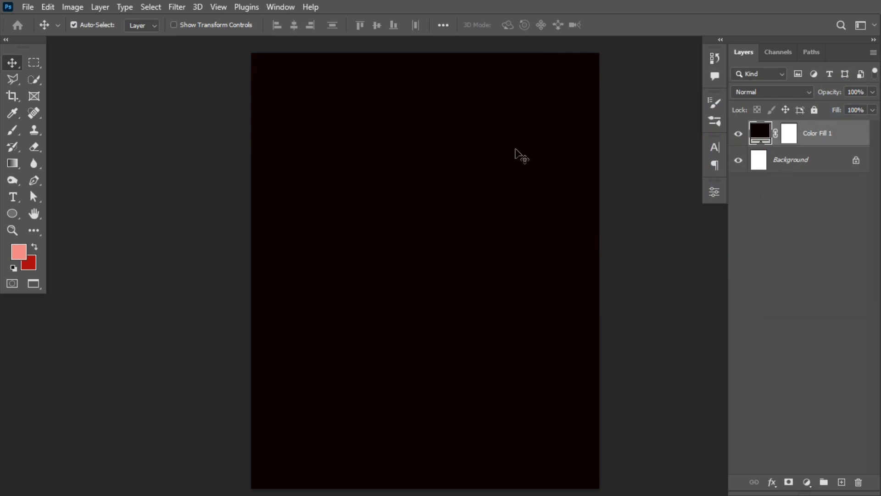
pyautogui.click(12, 215)
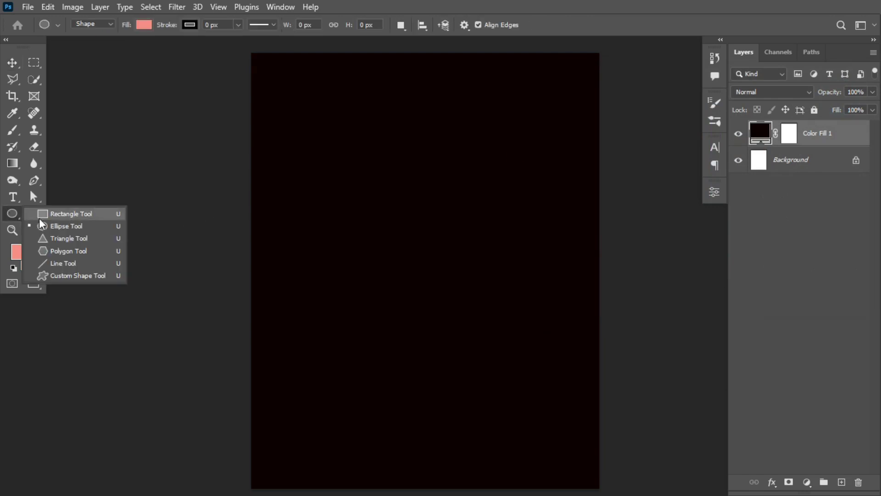
pyautogui.click(68, 227)
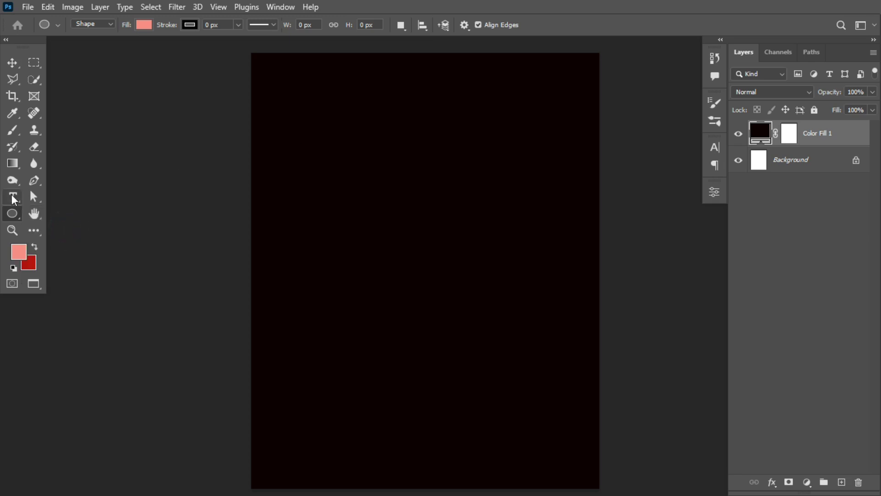
pyautogui.click(12, 62)
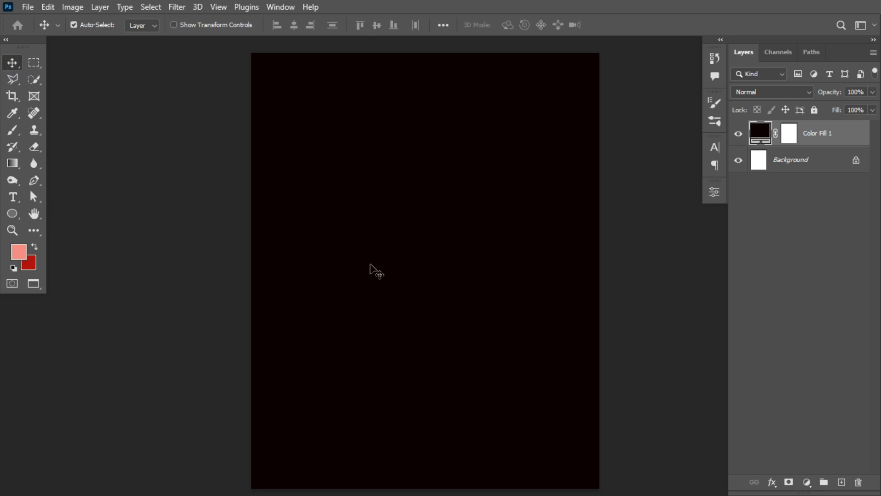
# - Draw an upright ellipse shape about 418 x 623 px in the upper middle of the canvas
pyautogui.click(12, 213)
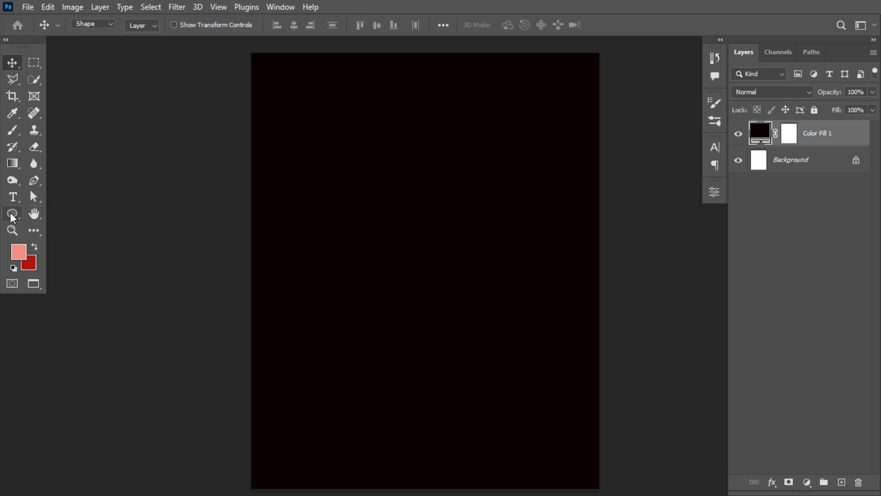
pyautogui.click(80, 226)
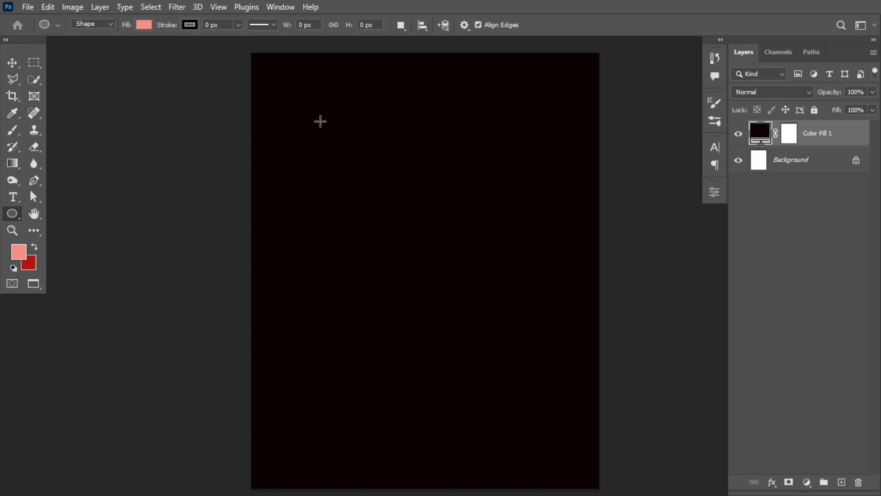
pyautogui.moveTo(329, 116); pyautogui.dragTo(463, 317)
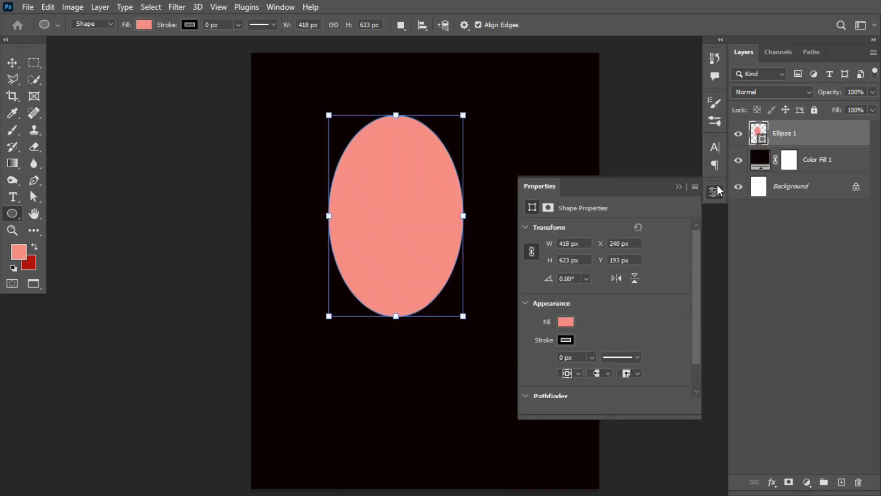
pyautogui.click(677, 187)
# - Add a Gradient Overlay to the ellipse layer using the white-to-green gradient preset
pyautogui.rightClick(816, 137)
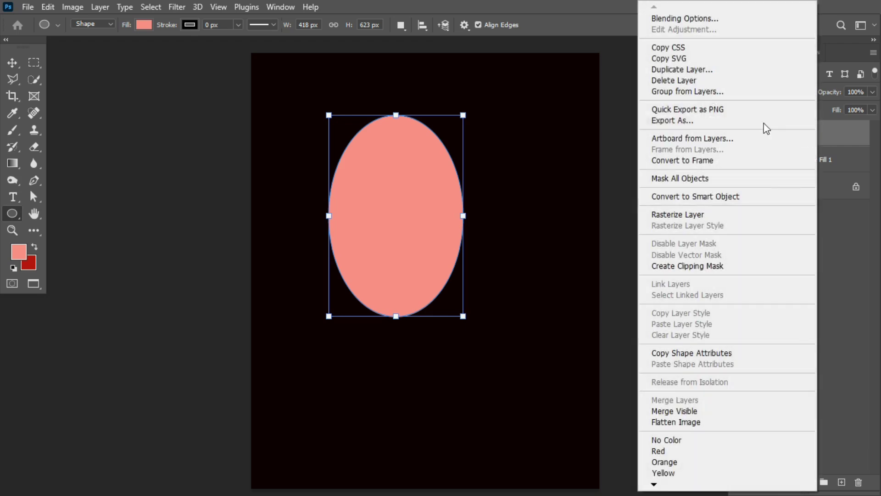
pyautogui.click(730, 21)
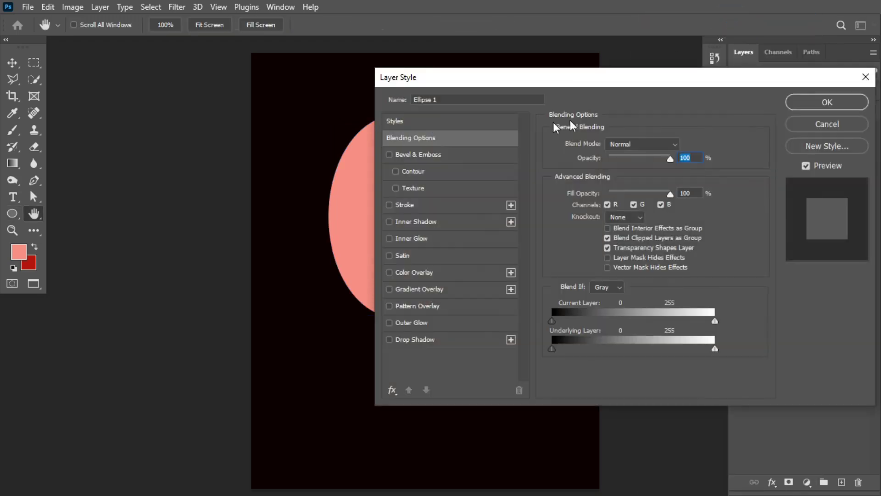
pyautogui.moveTo(569, 82); pyautogui.dragTo(580, 43)
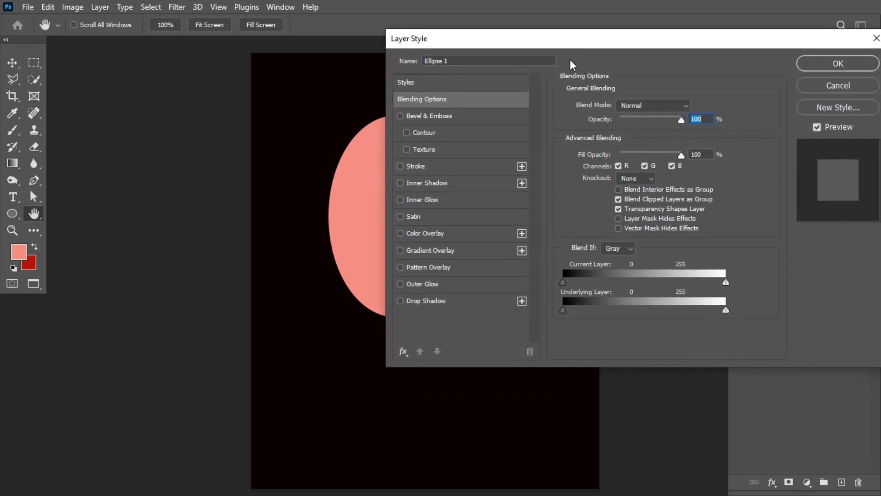
pyautogui.click(429, 252)
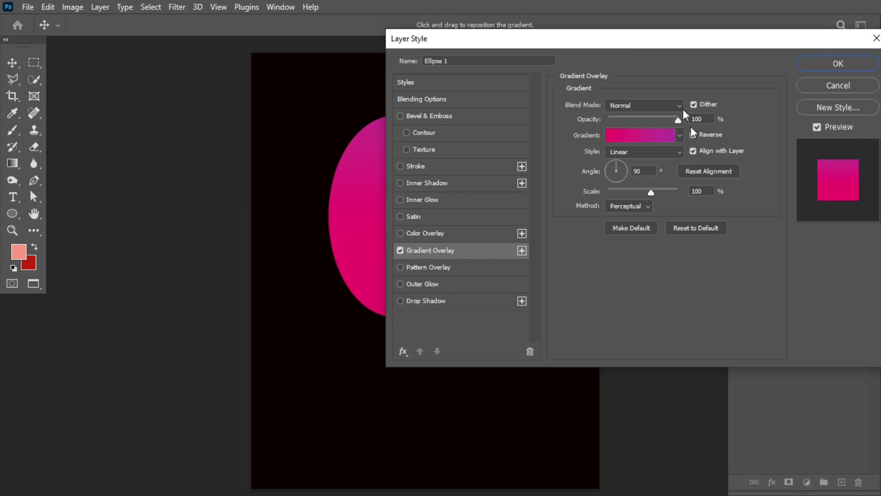
pyautogui.click(680, 135)
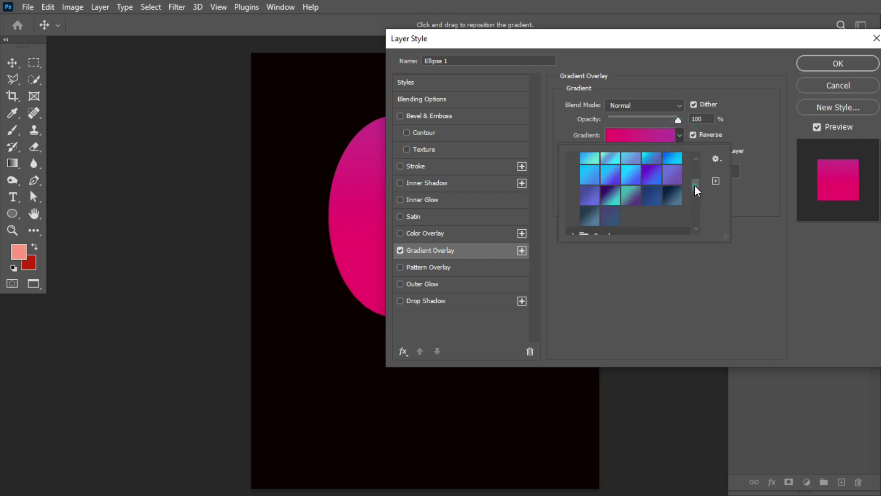
pyautogui.moveTo(694, 186); pyautogui.dragTo(694, 226)
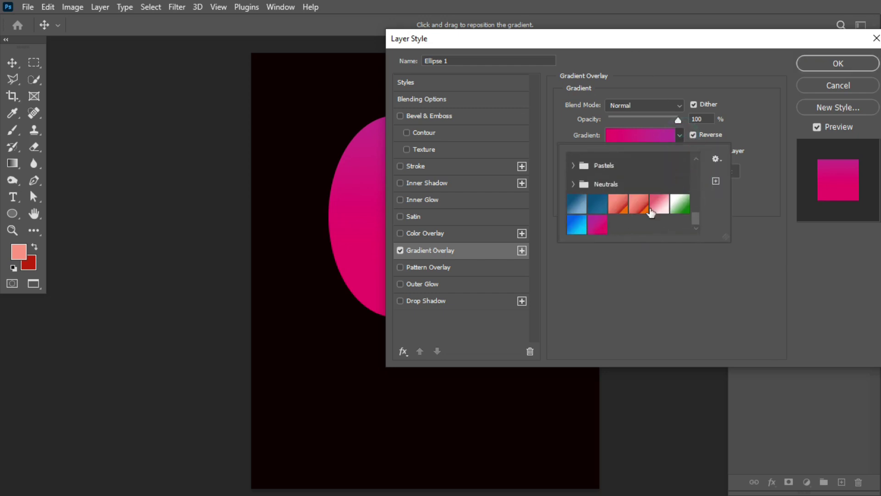
pyautogui.click(675, 208)
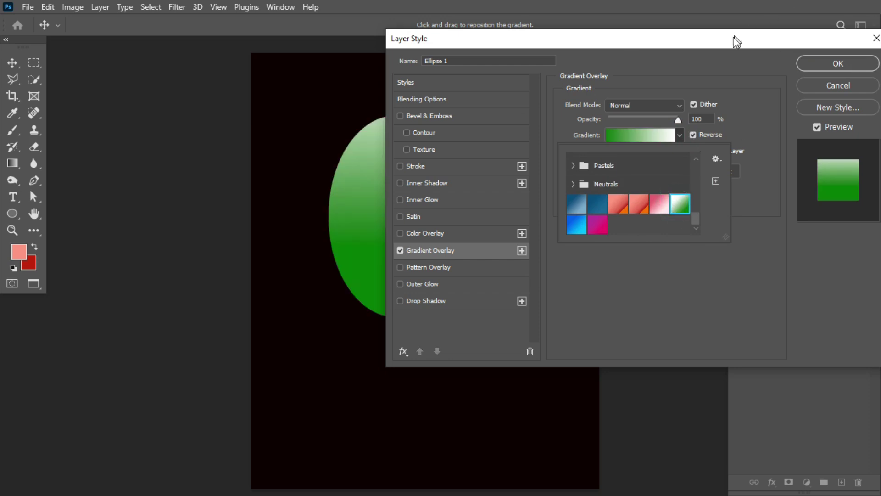
pyautogui.click(750, 184)
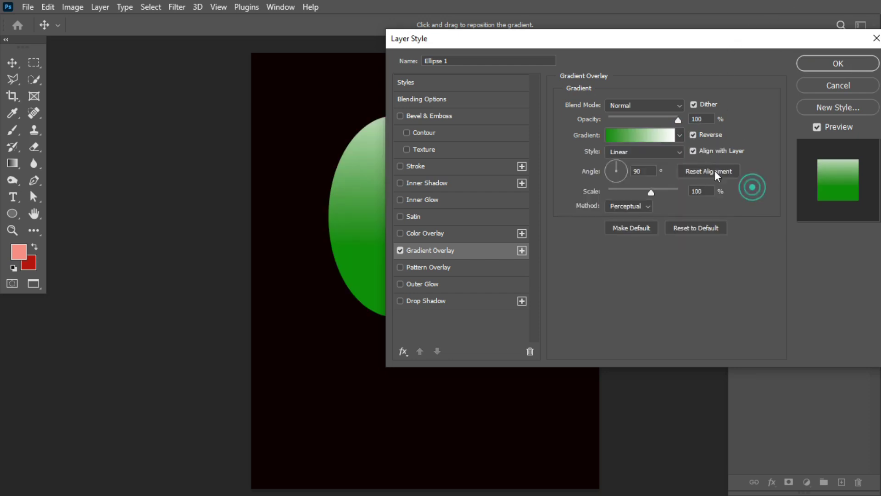
# - Examine the colours of the start and end stops of the ellipse's overlay gradient
pyautogui.click(642, 136)
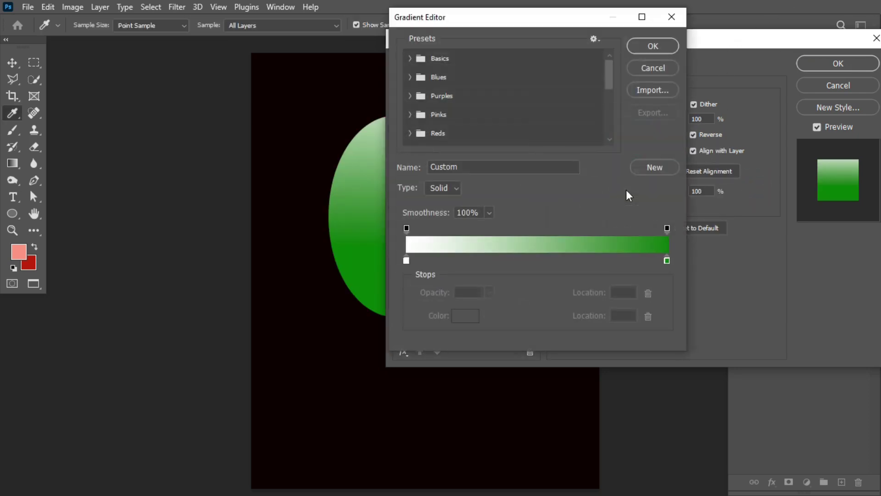
pyautogui.click(406, 261)
pyautogui.click(464, 316)
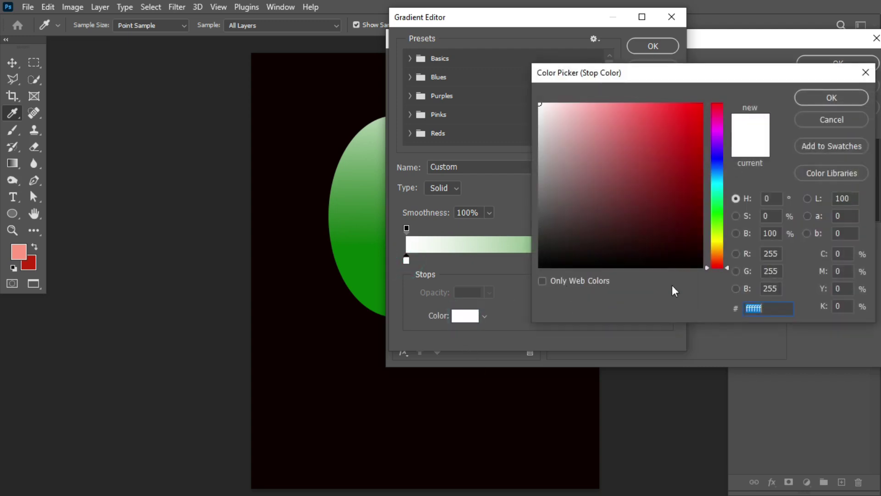
pyautogui.click(827, 120)
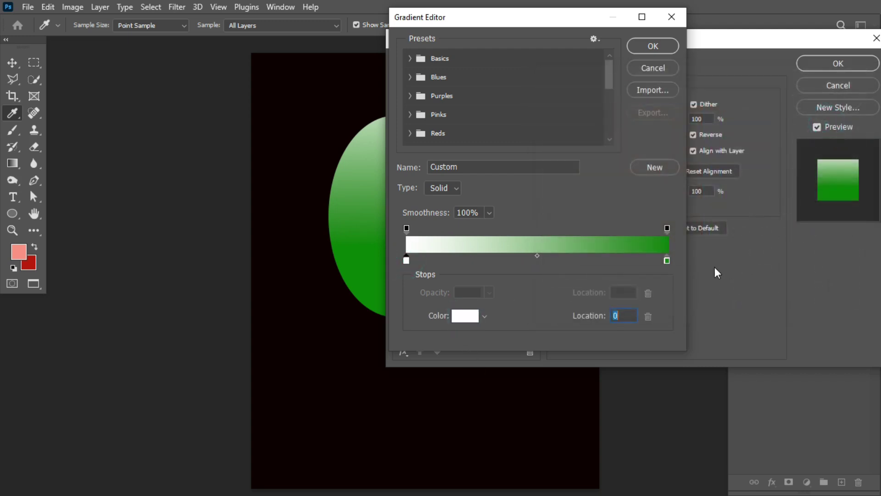
pyautogui.click(667, 261)
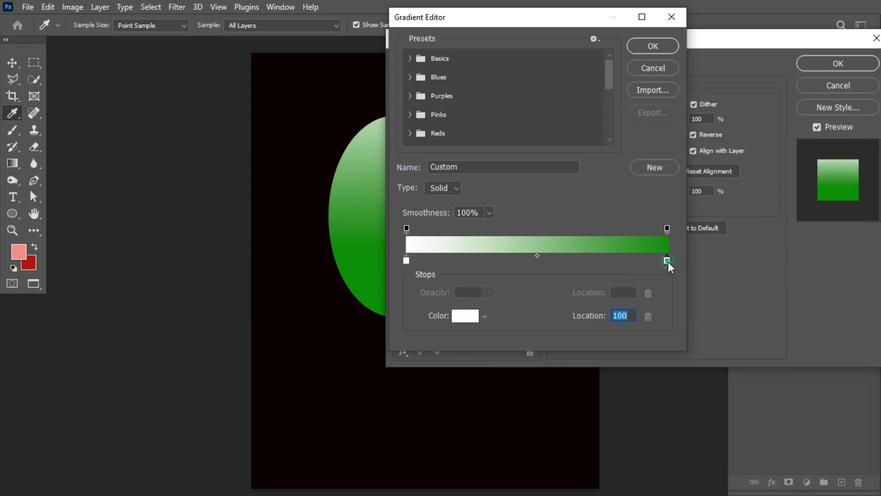
pyautogui.click(463, 318)
pyautogui.click(788, 305)
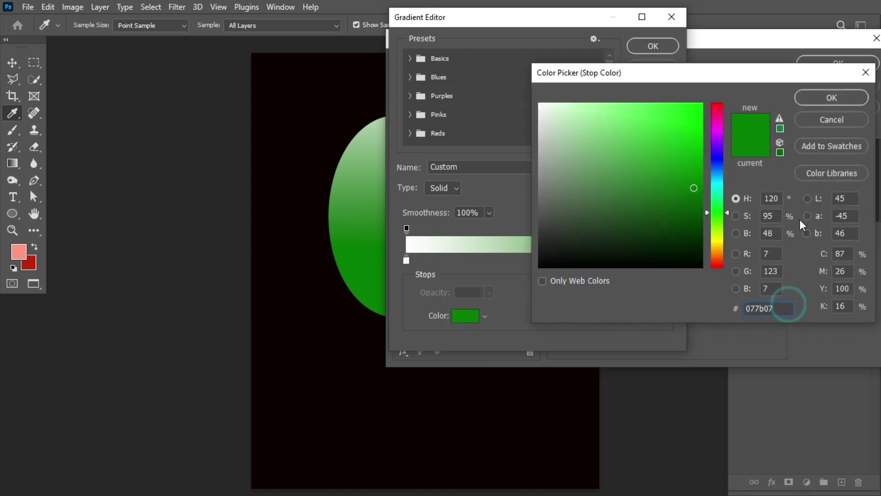
pyautogui.click(849, 97)
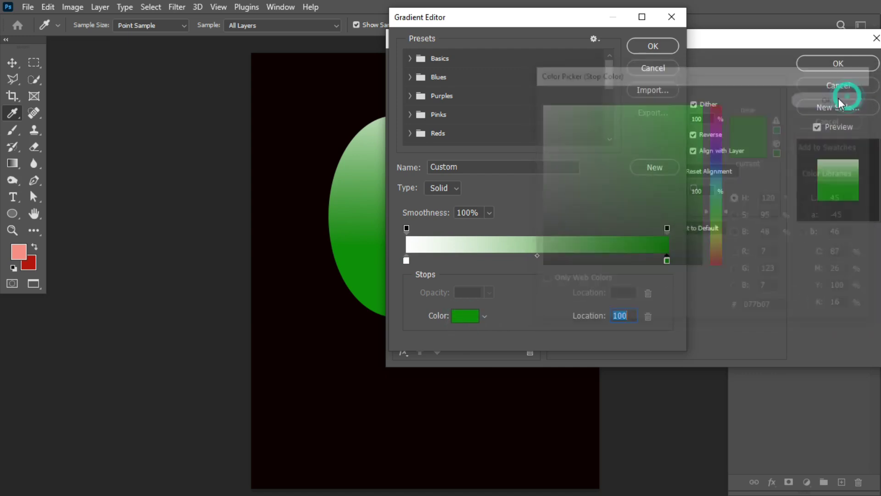
pyautogui.click(665, 49)
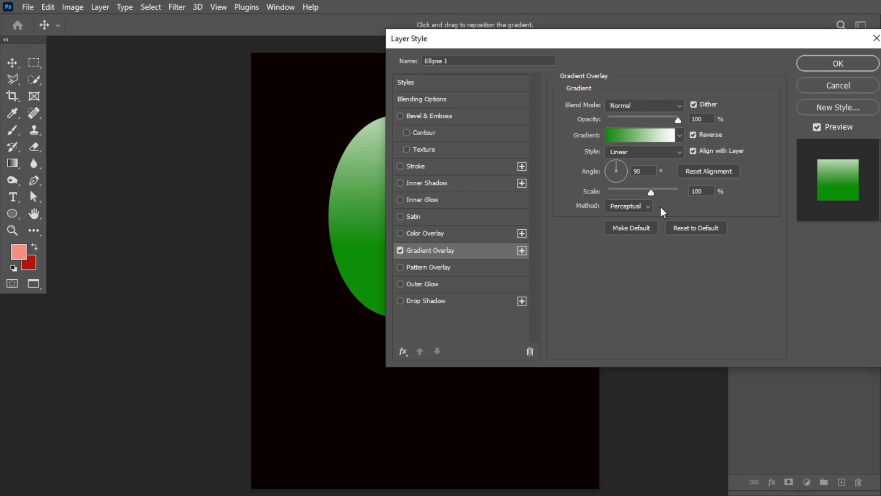
# - Add Bevel & Emboss to the ellipse with the Inner Bevel style and the double-ring gloss contour
pyautogui.click(440, 116)
pyautogui.moveTo(534, 32); pyautogui.dragTo(591, 53)
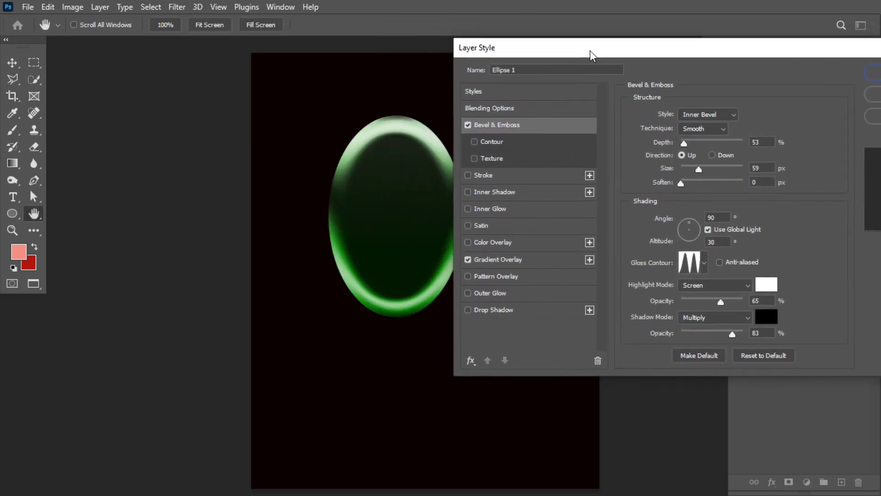
pyautogui.click(720, 117)
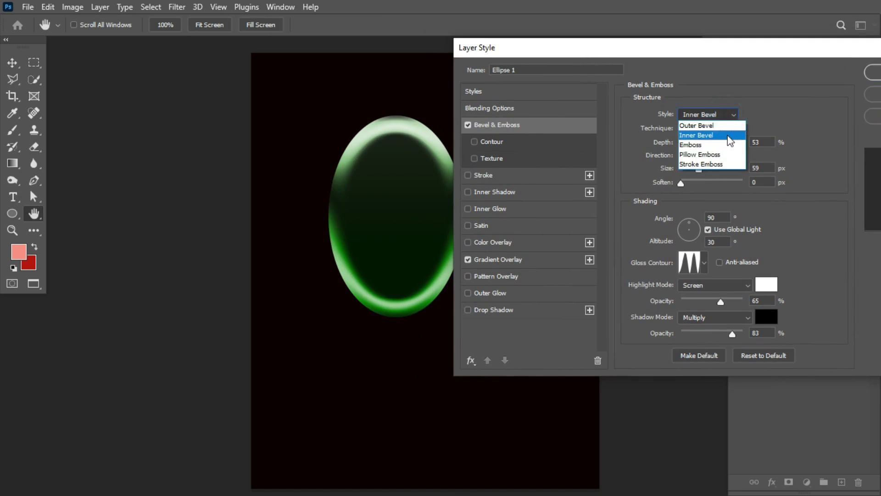
pyautogui.click(728, 136)
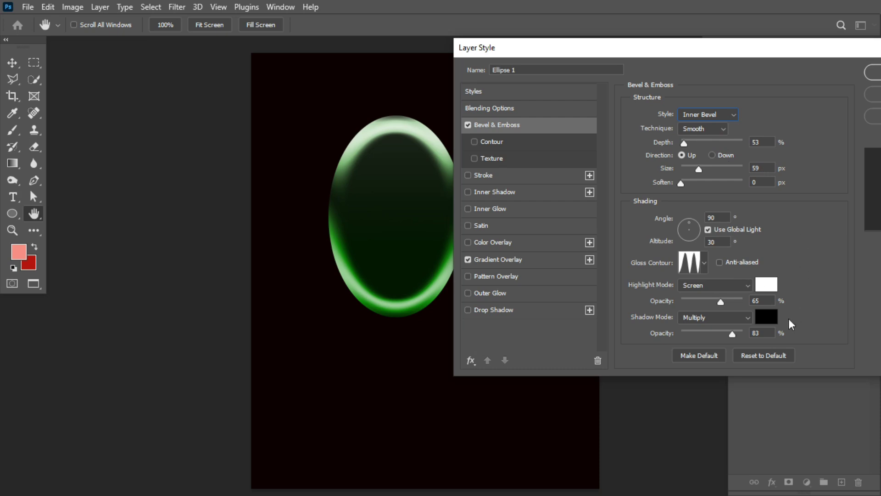
pyautogui.click(705, 263)
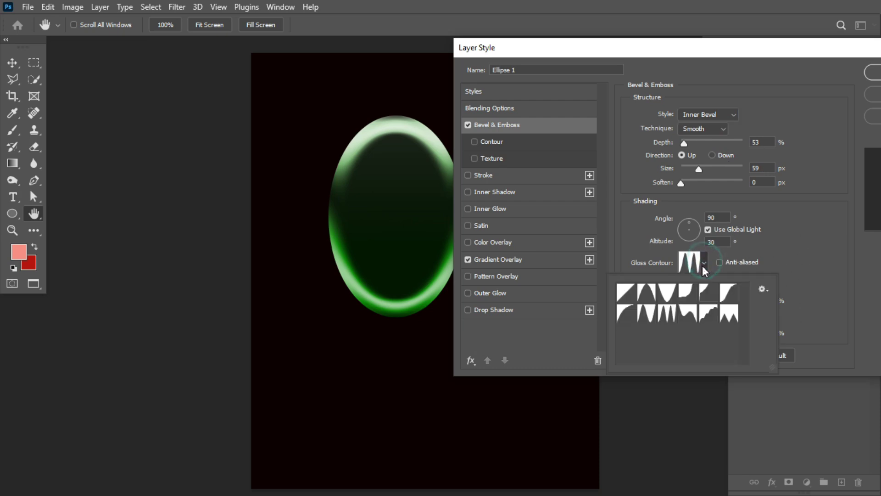
pyautogui.click(667, 316)
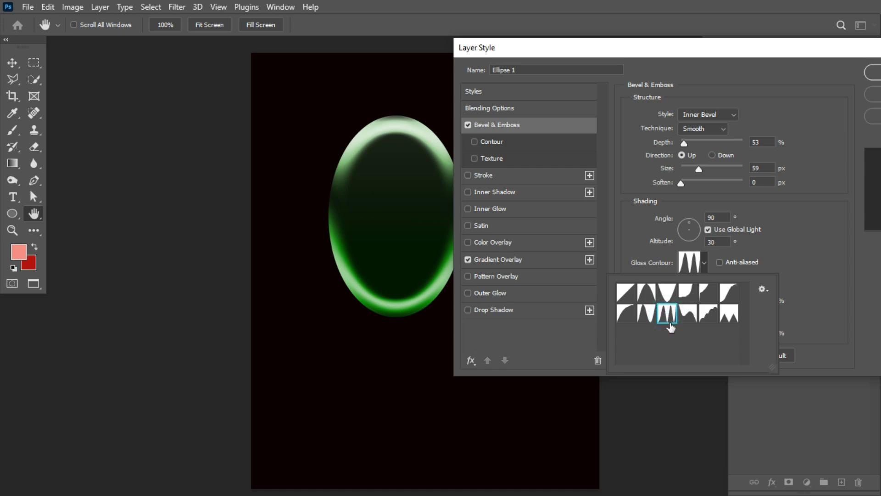
pyautogui.click(835, 236)
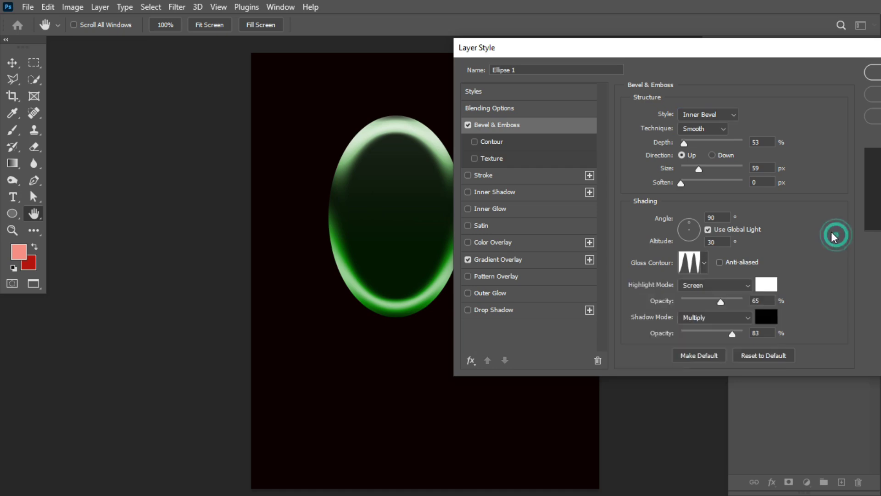
# - Enable the bevel's Contour on the ellipse with the single-ring contour preset at 100% range and apply the layer style
pyautogui.click(494, 143)
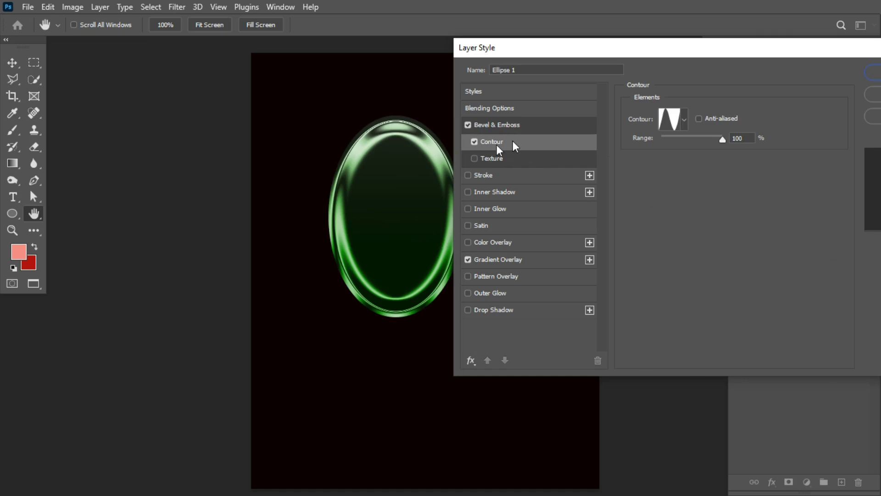
pyautogui.click(684, 120)
pyautogui.click(626, 170)
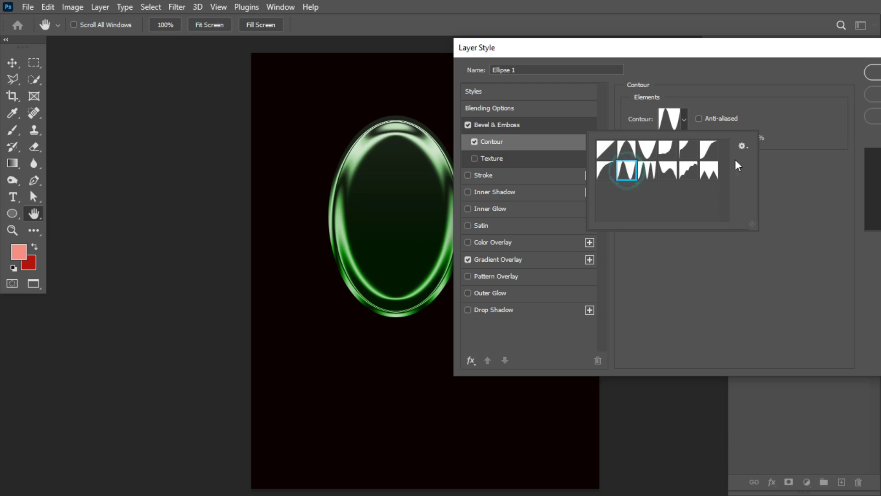
pyautogui.click(783, 158)
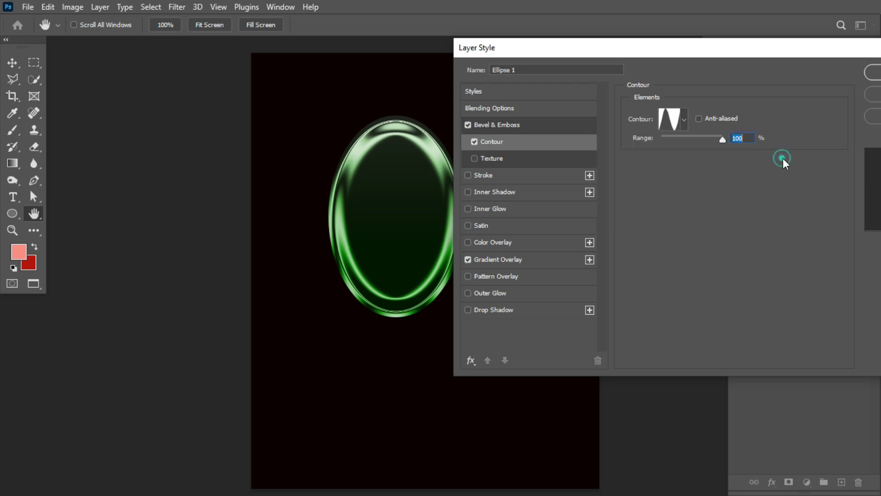
pyautogui.click(722, 139)
pyautogui.moveTo(834, 49); pyautogui.dragTo(611, 167)
pyautogui.click(682, 186)
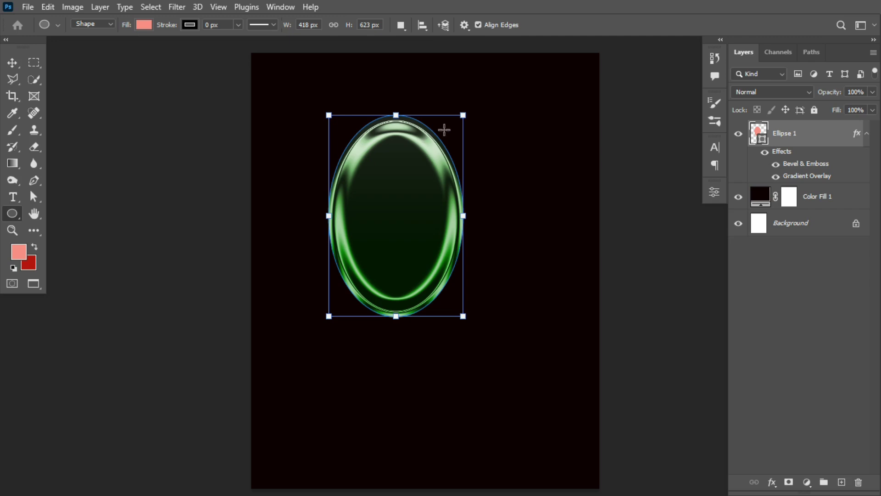
# - Rotate the ellipse about 21° clockwise with Free Transform
pyautogui.hotkey('ctrl', 't')
pyautogui.moveTo(489, 92); pyautogui.dragTo(528, 140)
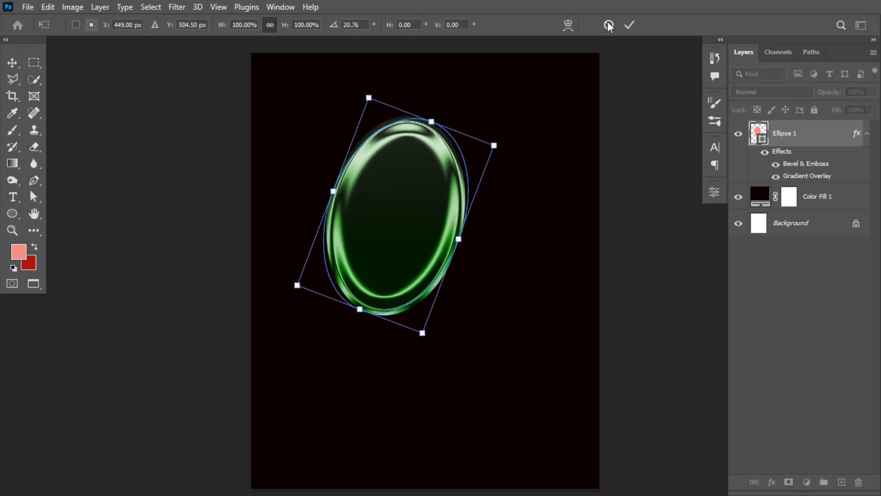
pyautogui.click(625, 24)
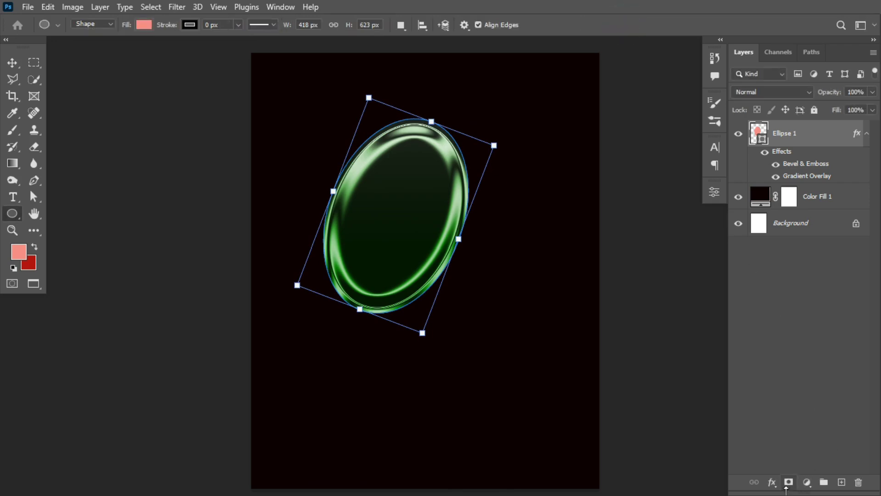
# - Add a layer mask to the ellipse and paint a curving black stroke inside it with a 150 px brush at 50% opacity
pyautogui.click(790, 482)
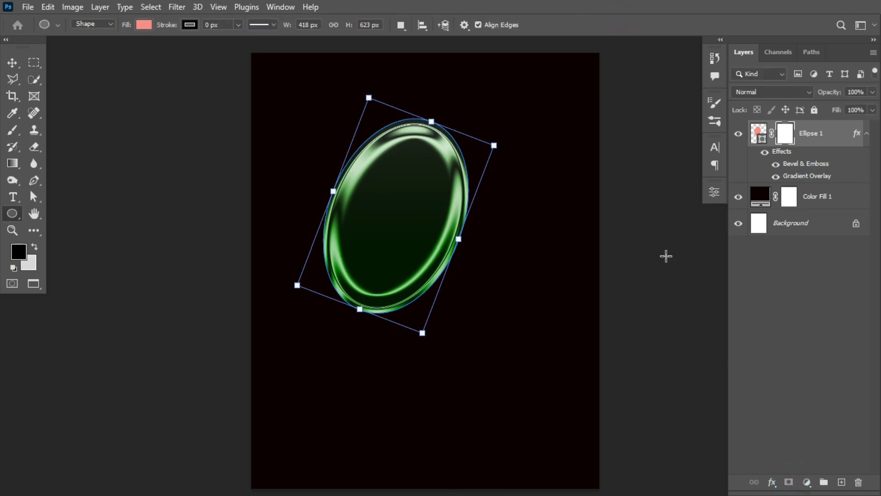
pyautogui.click(11, 130)
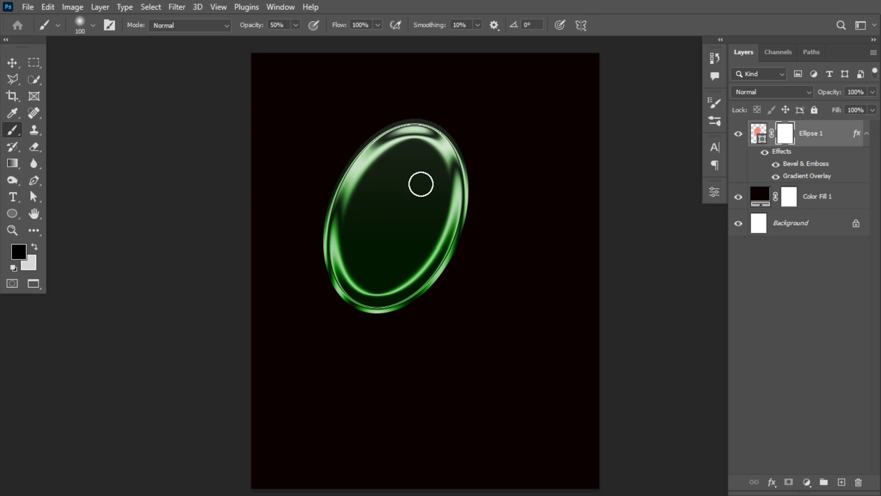
pyautogui.press(']')
pyautogui.press(']')
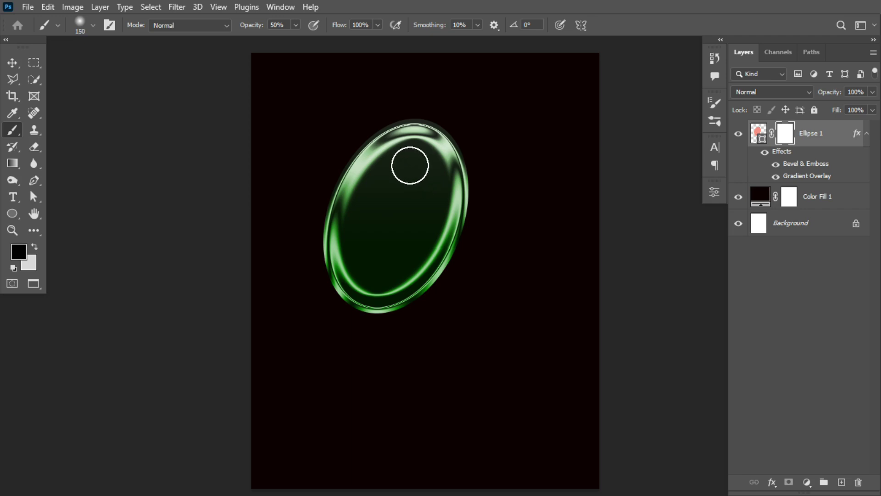
pyautogui.moveTo(410, 163)
pyautogui.mouseDown()
pyautogui.moveTo(375, 208)
pyautogui.moveTo(373, 259)
pyautogui.moveTo(406, 255)
pyautogui.moveTo(445, 189)
pyautogui.mouseUp()
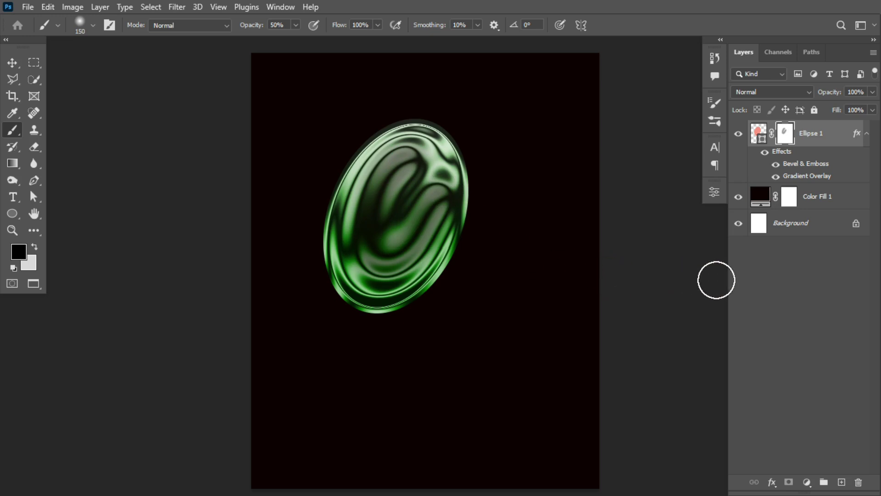
# - Warp the ellipse shape, bending its lower edge far upward and bulging its upper edge slightly up
pyautogui.click(759, 133)
pyautogui.hotkey('ctrl', 't')
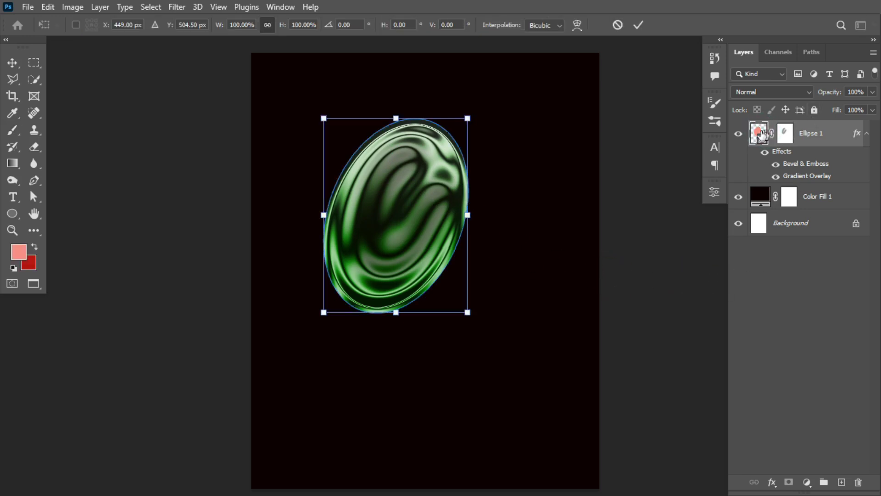
pyautogui.rightClick(413, 203)
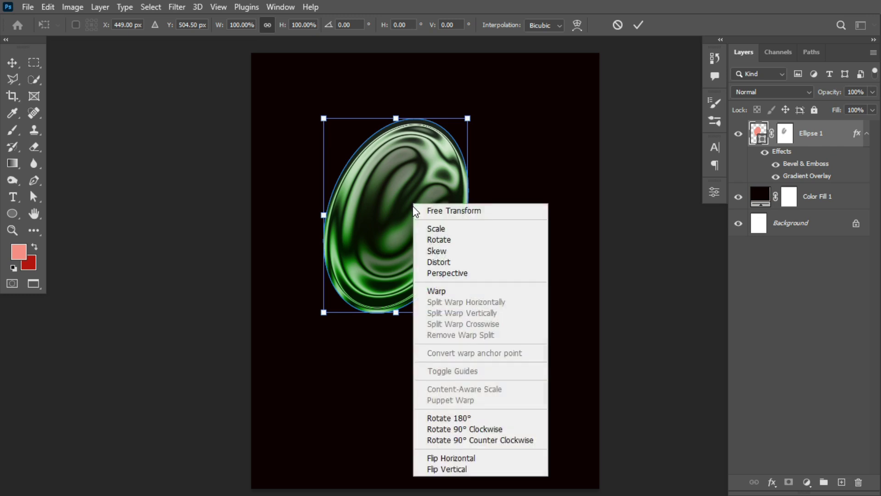
pyautogui.click(444, 292)
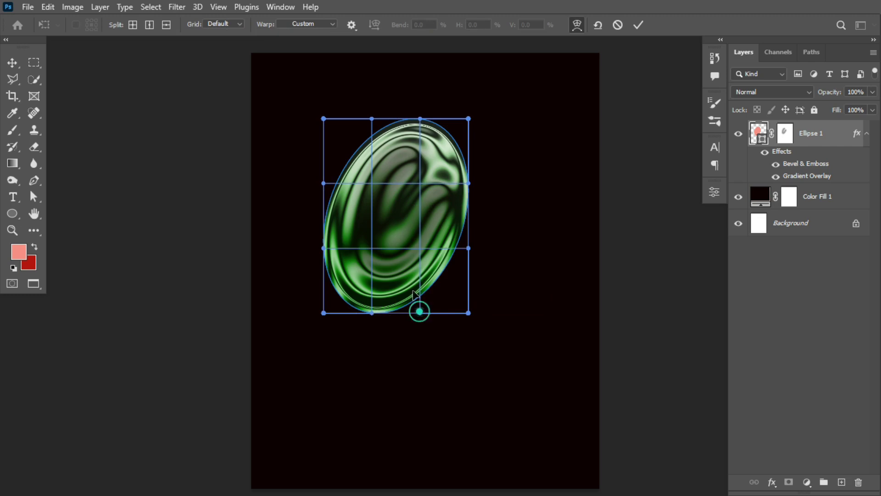
pyautogui.moveTo(419, 308); pyautogui.dragTo(356, 97)
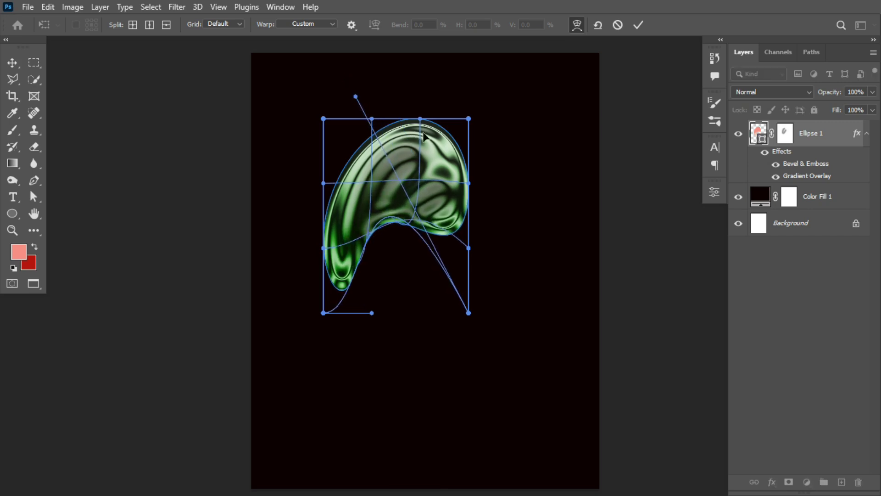
pyautogui.moveTo(414, 108); pyautogui.dragTo(415, 74)
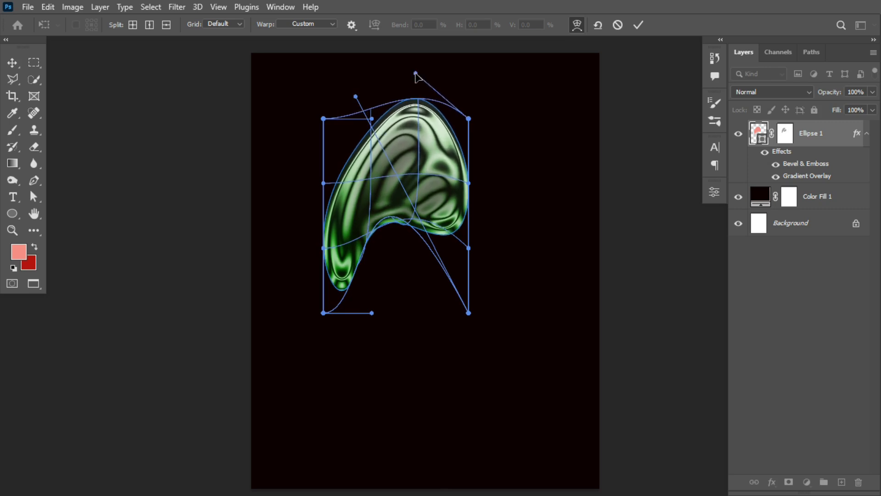
pyautogui.click(639, 25)
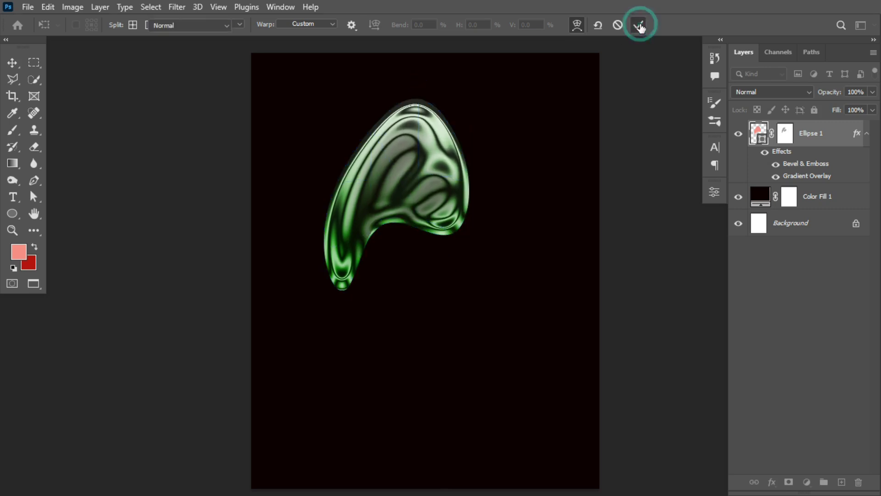
# - Move the warped green shape up and to the left on the canvas
pyautogui.press('b')
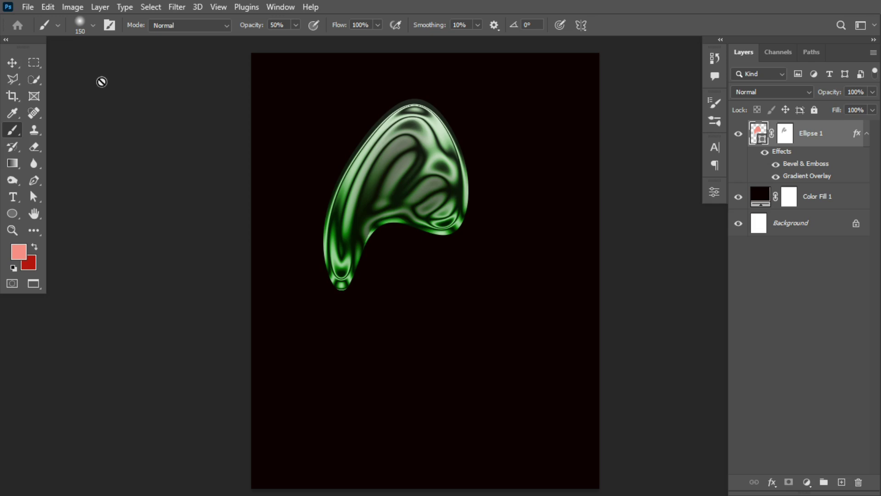
pyautogui.click(14, 64)
pyautogui.moveTo(424, 178); pyautogui.dragTo(397, 156)
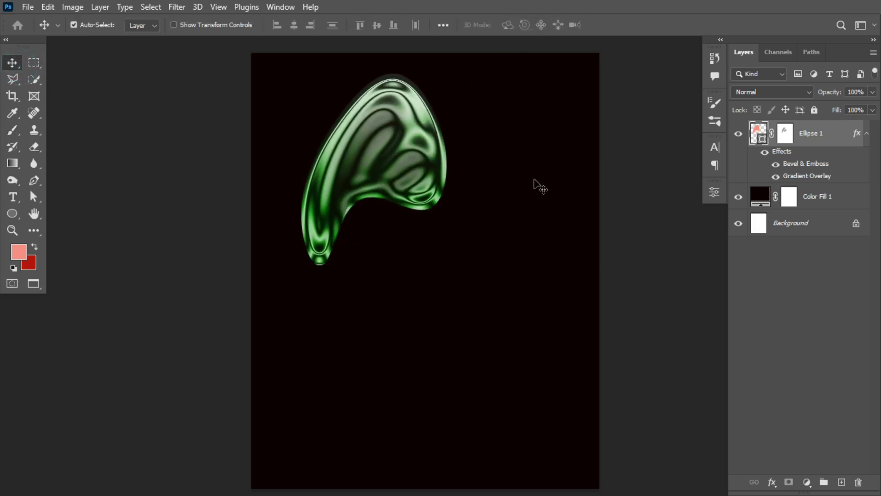
# - Draw a second upright ellipse about 380 x 589 px to the lower right of the green shape
pyautogui.click(13, 213)
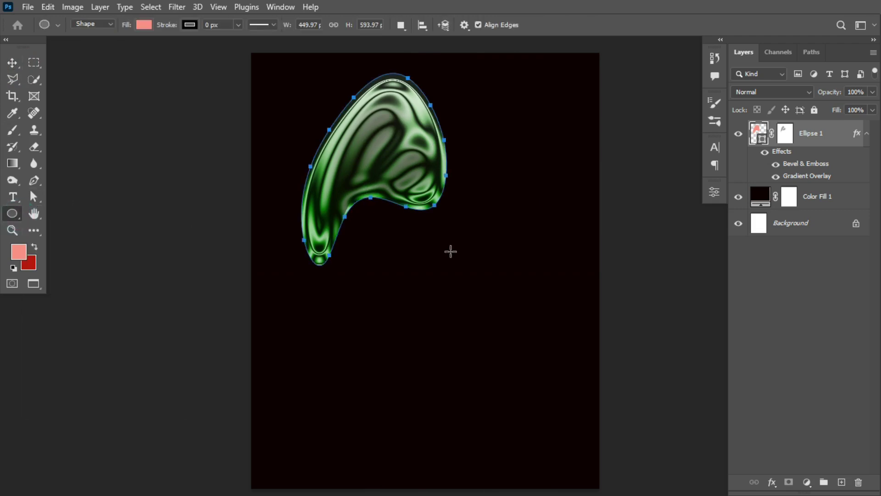
pyautogui.moveTo(465, 180); pyautogui.dragTo(588, 372)
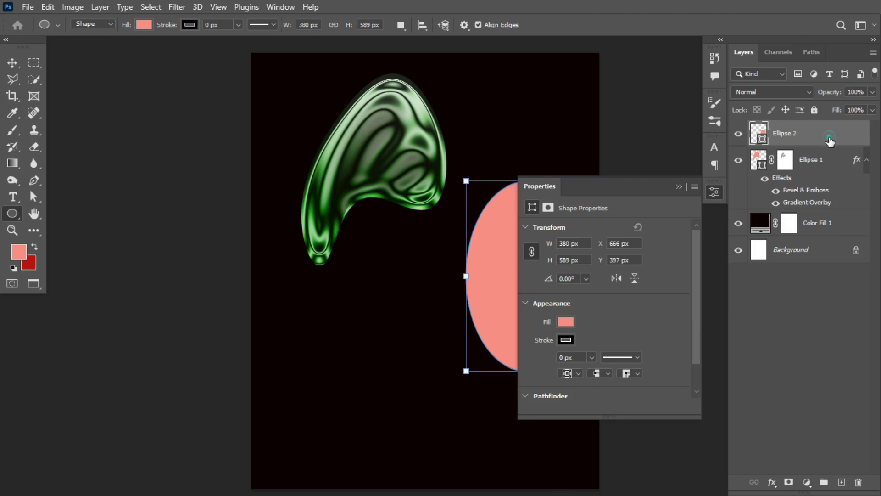
# - Add Bevel & Emboss with Contour and a Gradient Overlay to the second ellipse
pyautogui.press('Return')
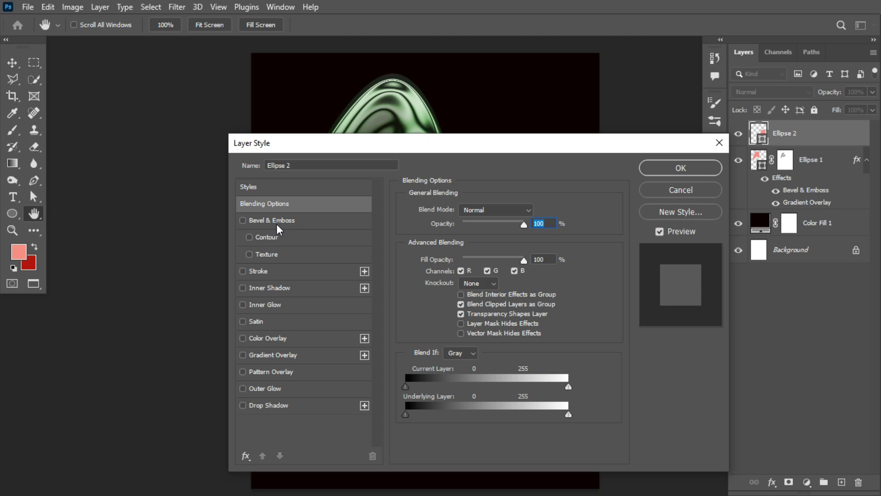
pyautogui.click(276, 224)
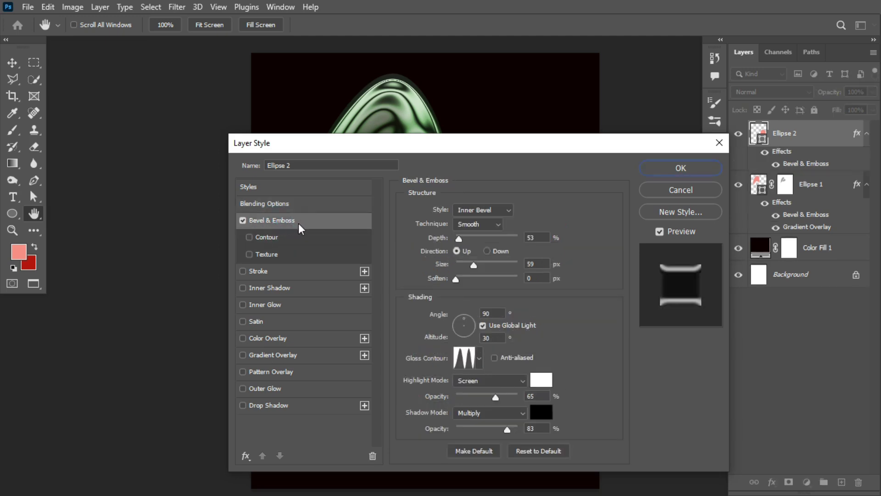
pyautogui.click(262, 238)
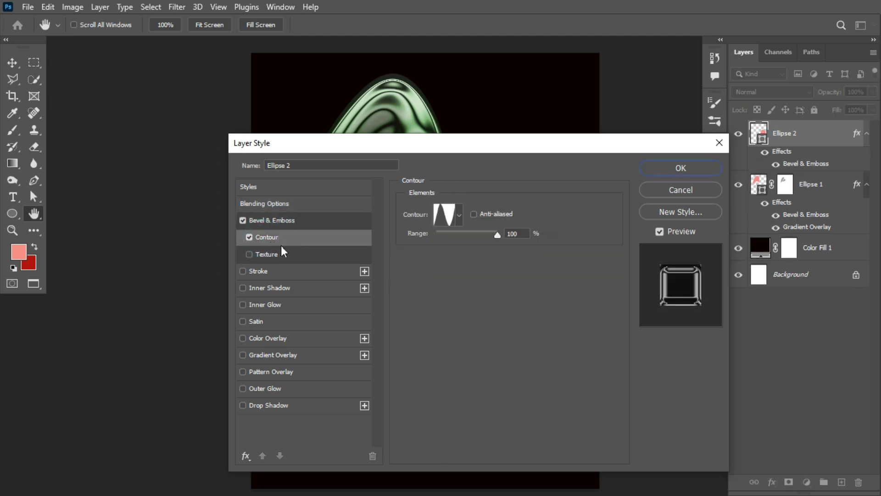
pyautogui.click(274, 355)
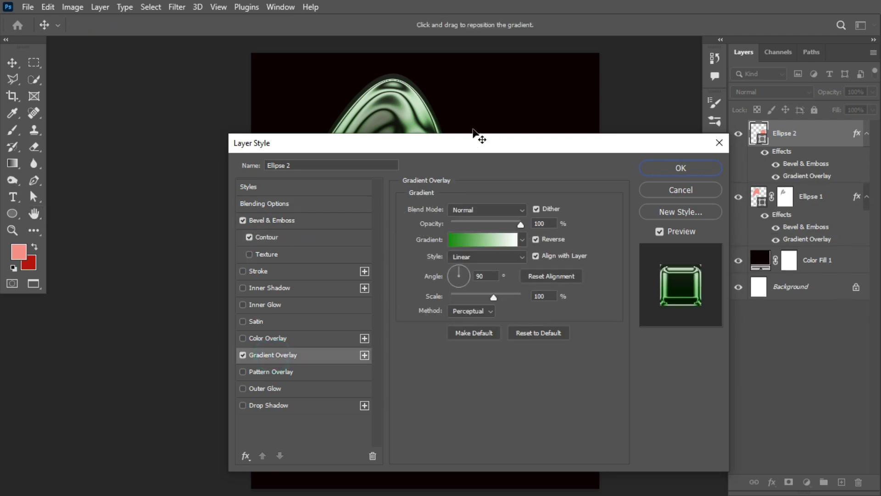
# - Choose the Blue_20 gradient preset for the second ellipse's overlay
pyautogui.moveTo(468, 143); pyautogui.dragTo(182, 170)
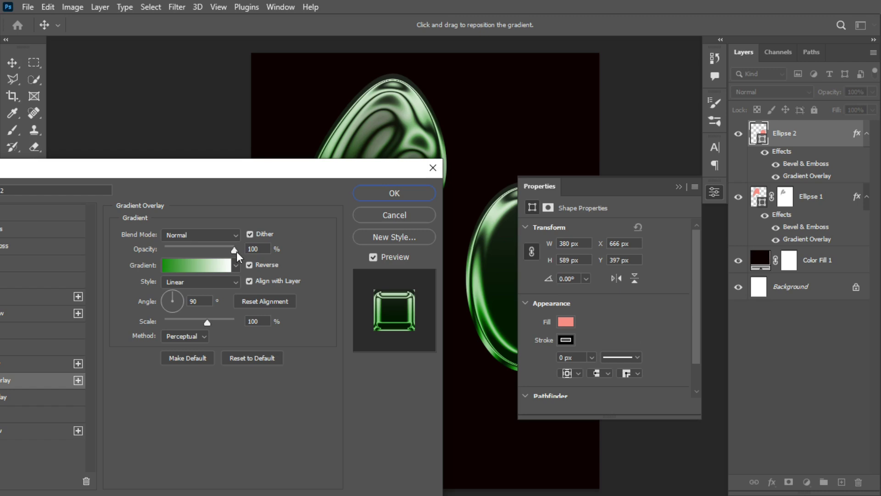
pyautogui.click(182, 265)
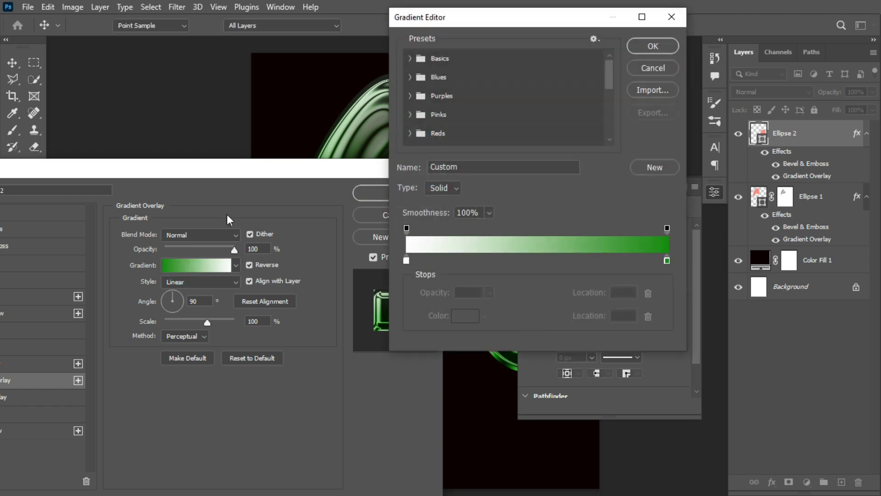
pyautogui.moveTo(608, 81); pyautogui.dragTo(608, 124)
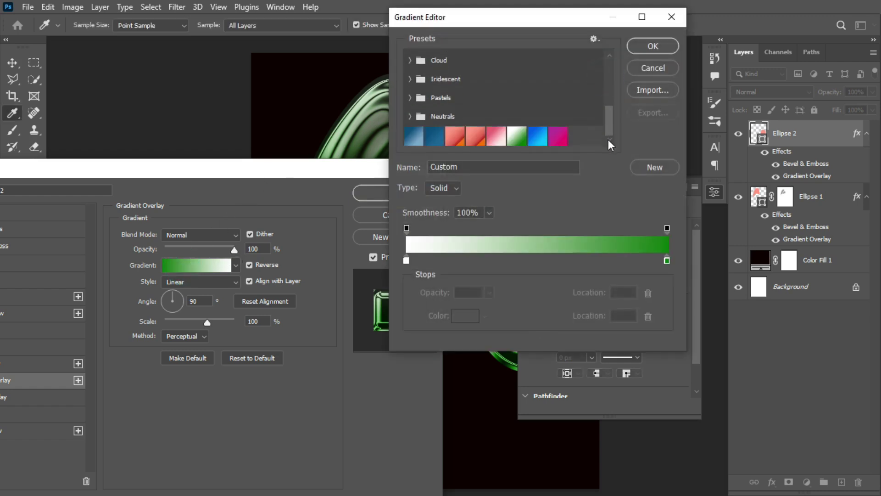
pyautogui.click(538, 137)
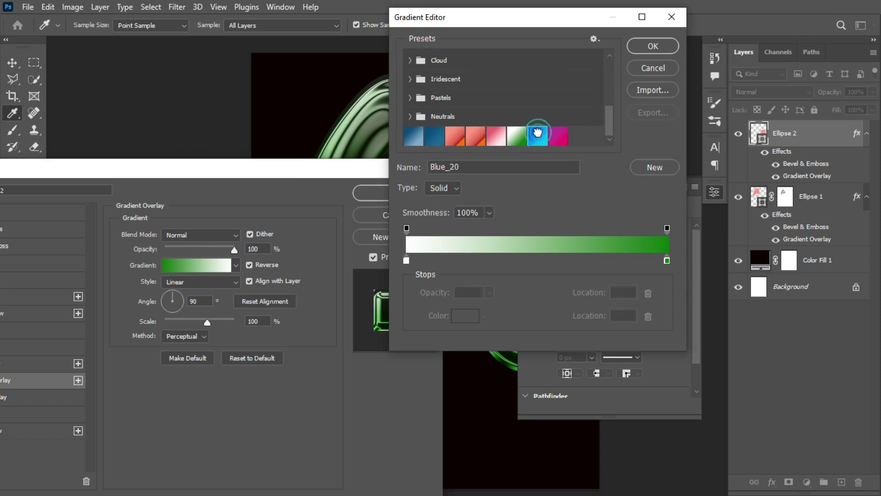
# - Examine the hex colours of the blue gradient's start and end stops
pyautogui.click(407, 261)
pyautogui.click(472, 316)
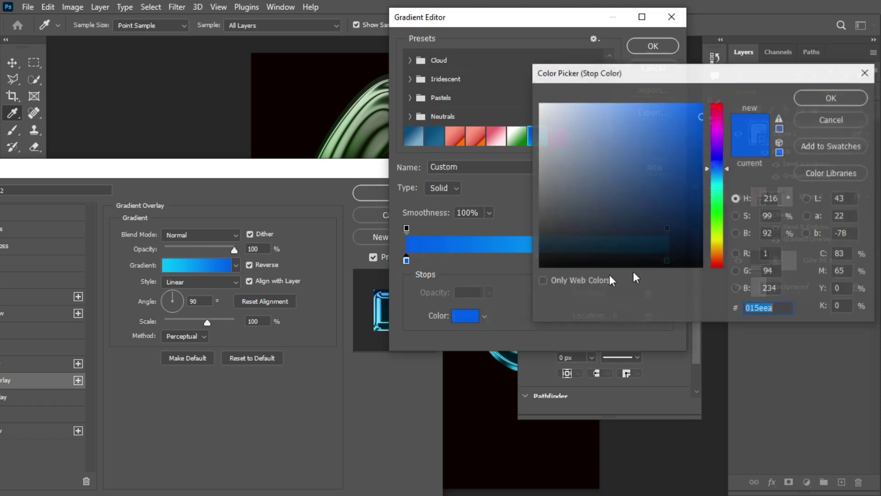
pyautogui.click(787, 307)
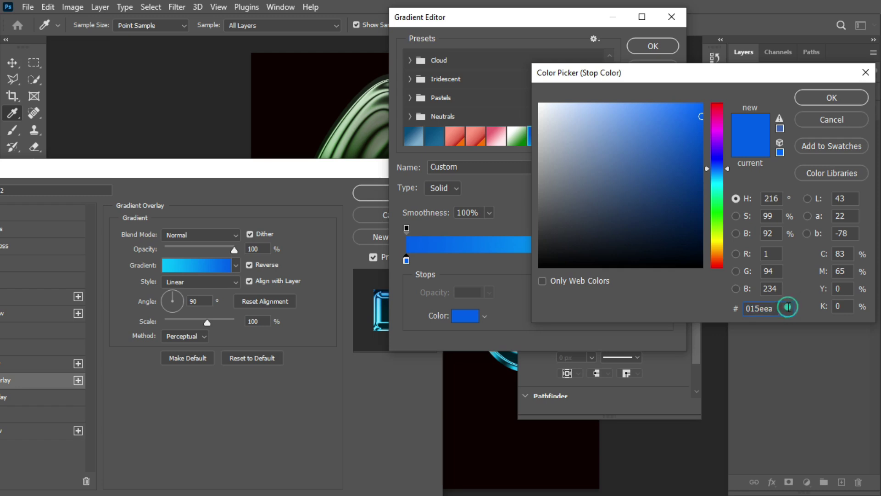
pyautogui.click(841, 121)
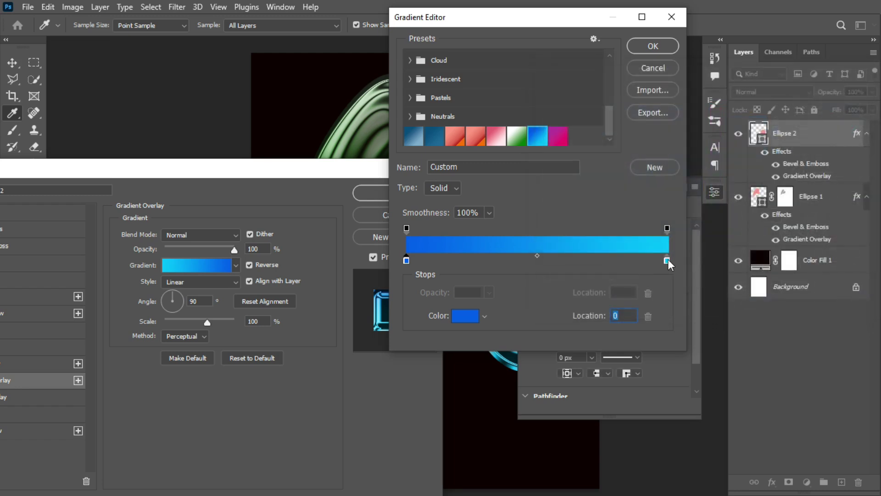
pyautogui.click(667, 260)
pyautogui.click(465, 316)
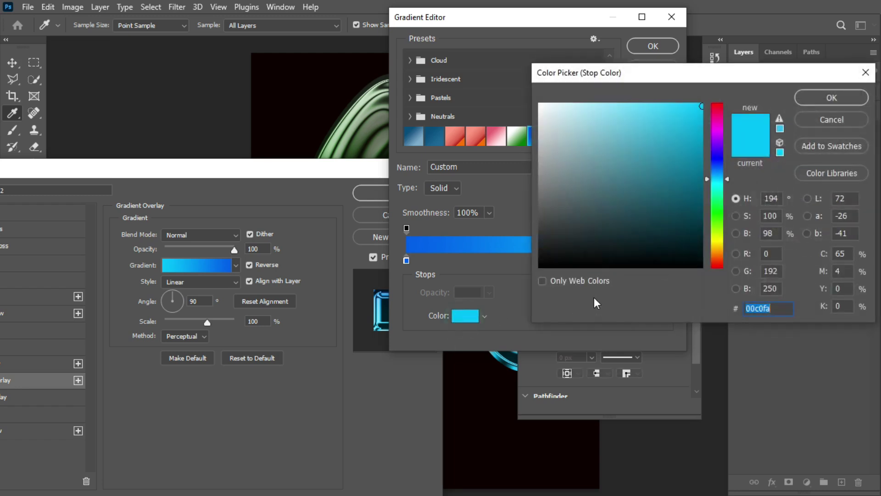
pyautogui.click(782, 310)
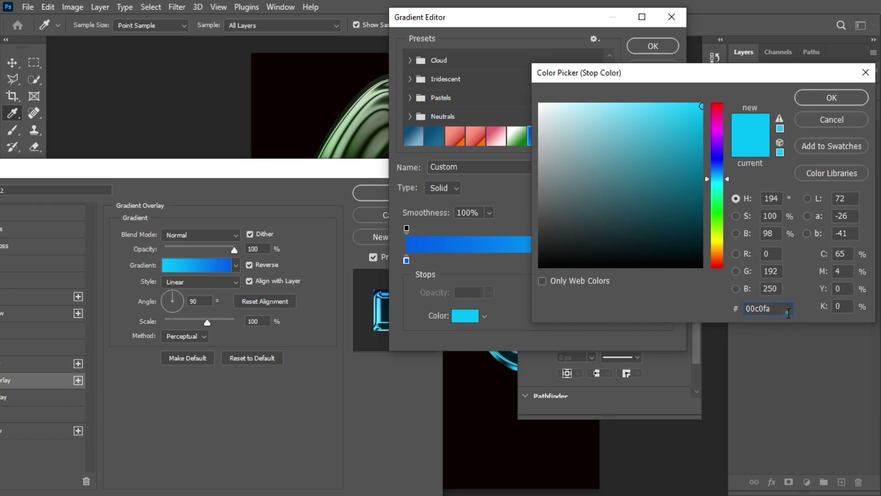
pyautogui.click(830, 96)
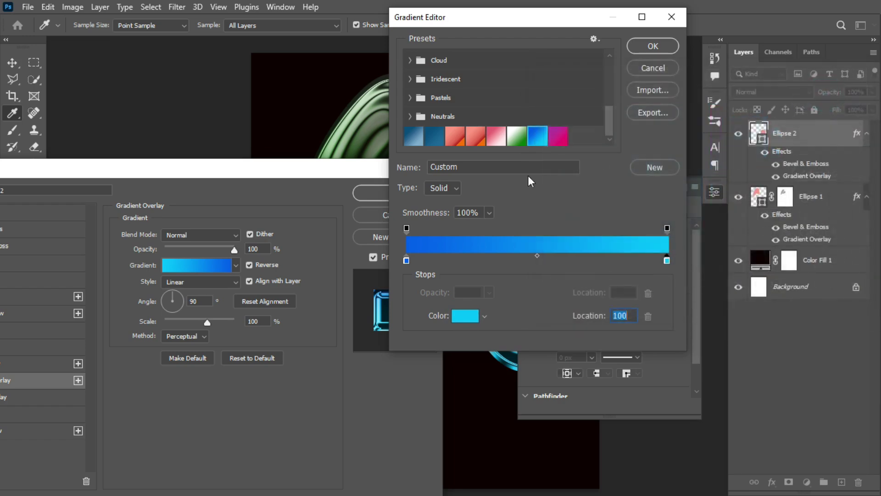
# - Accept the blue gradient and return to the second ellipse's layer style settings
pyautogui.click(652, 47)
pyautogui.moveTo(309, 169); pyautogui.dragTo(558, 145)
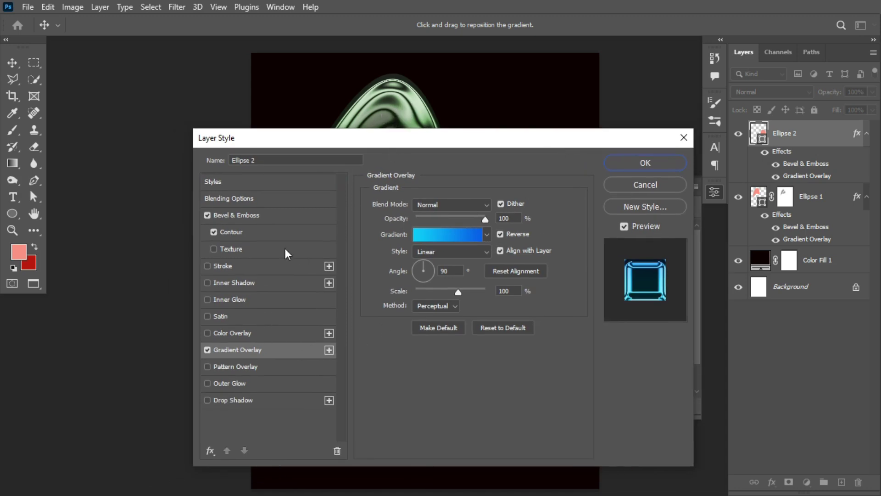
# - Check the second ellipse's Contour and Bevel & Emboss settings and apply the layer style
pyautogui.click(274, 230)
pyautogui.click(285, 217)
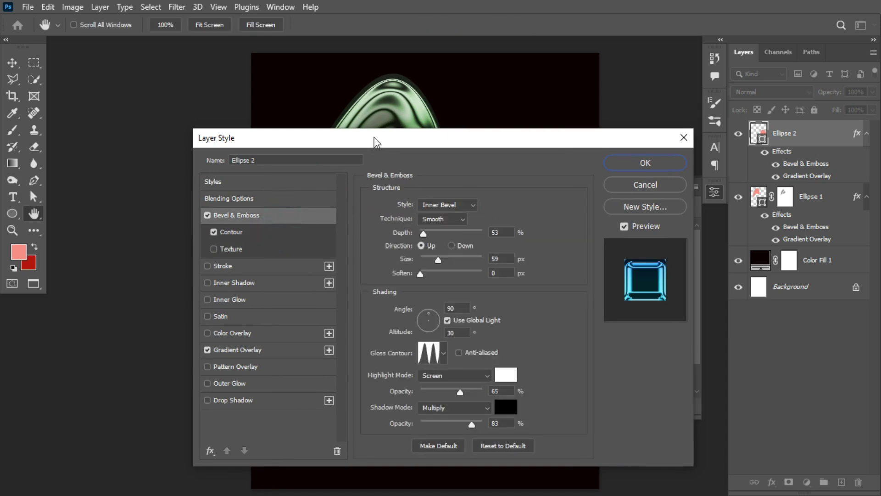
pyautogui.click(630, 167)
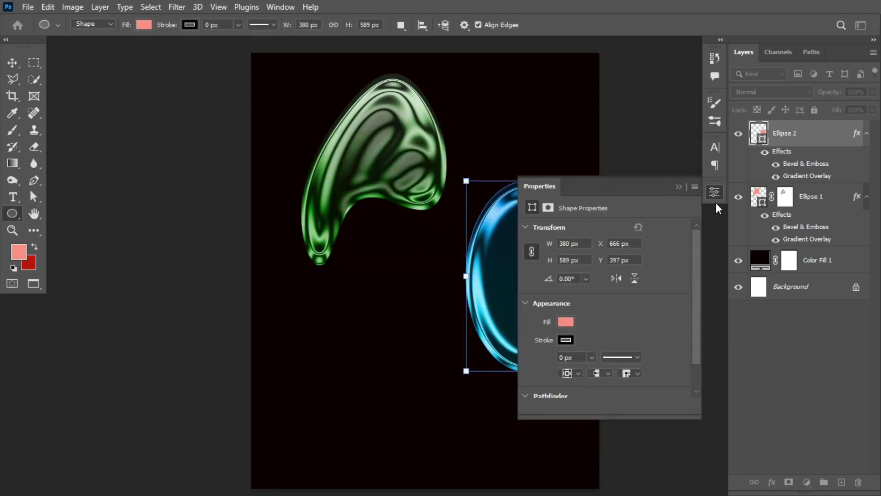
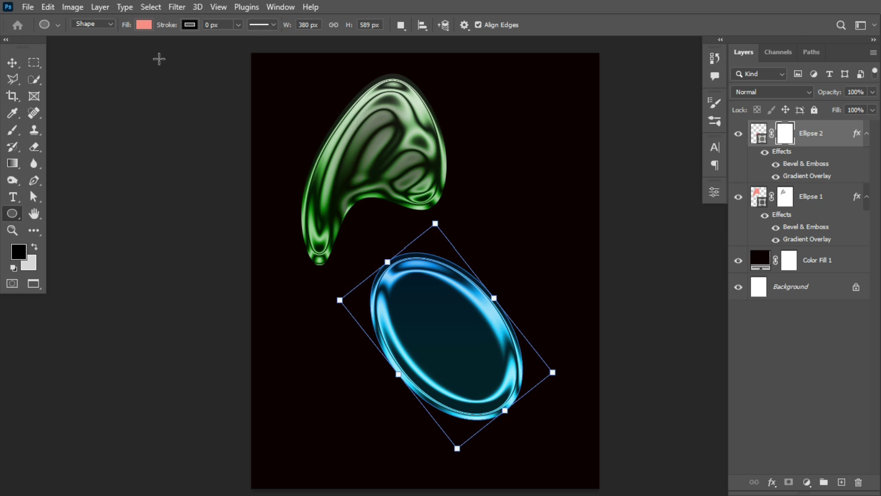
# - With a black 200 px brush at 100% opacity, paint one dab on the Ellipse 2 mask inside the blue ellipse's upper part
pyautogui.click(15, 131)
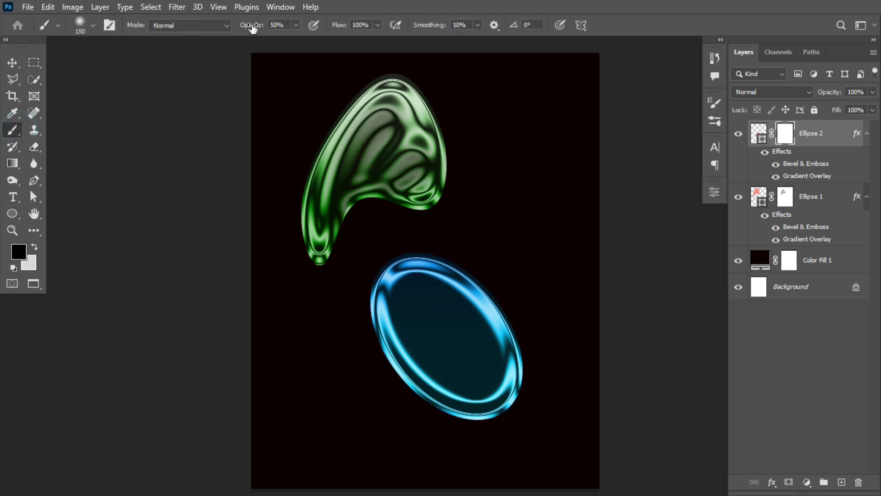
pyautogui.moveTo(251, 26); pyautogui.dragTo(333, 30)
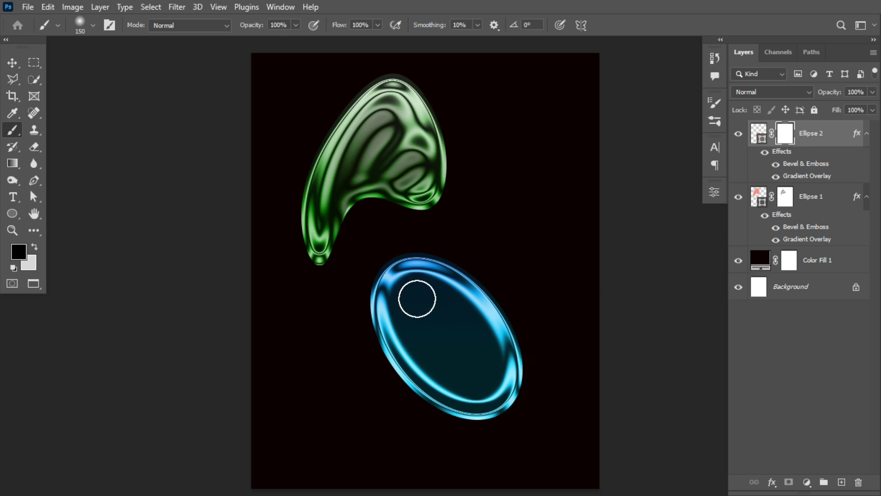
pyautogui.press(']')
pyautogui.press(']')
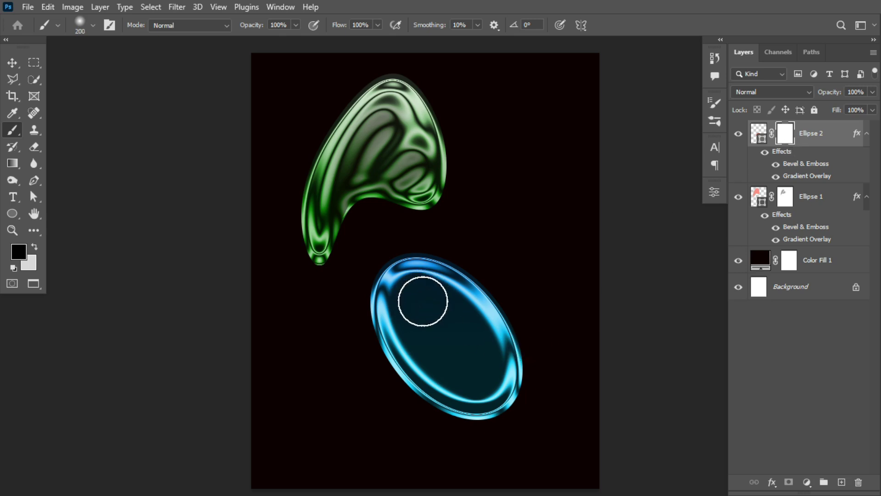
pyautogui.click(423, 301)
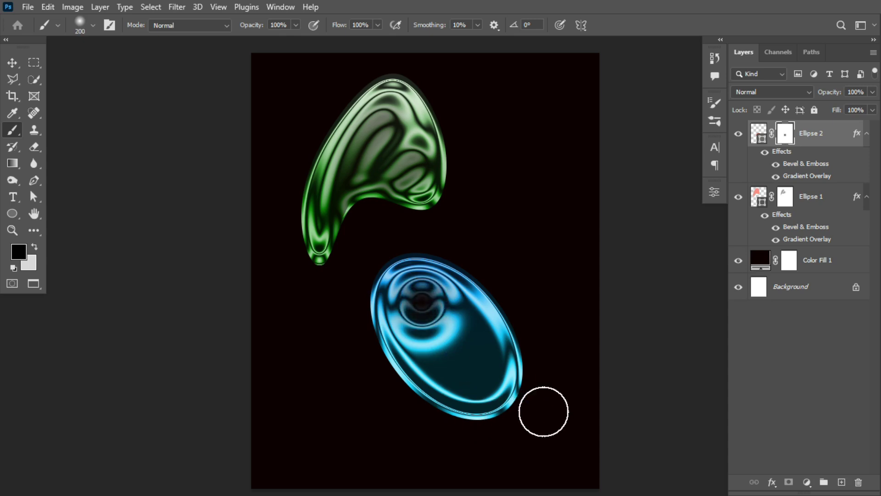
# - Warp the blue ellipse into a curved drop, bending its lower edge strongly upward and bulging its rounded end outward
pyautogui.hotkey('ctrl', 't')
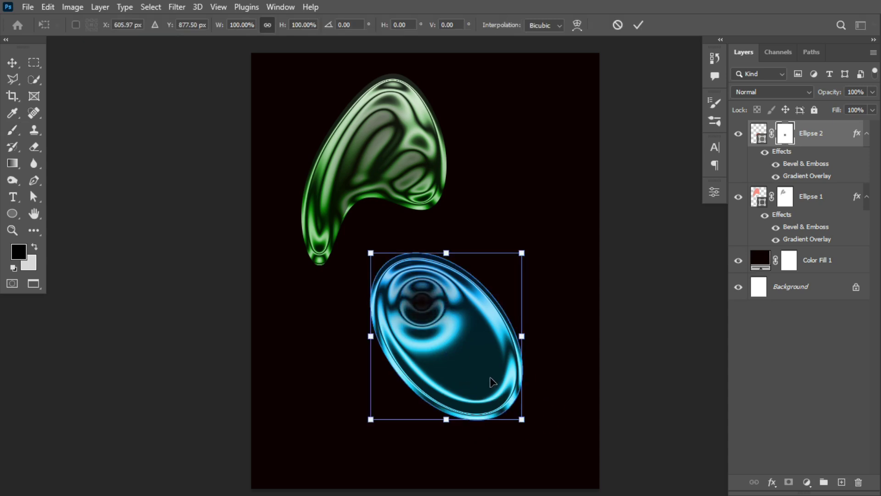
pyautogui.rightClick(492, 382)
pyautogui.click(530, 188)
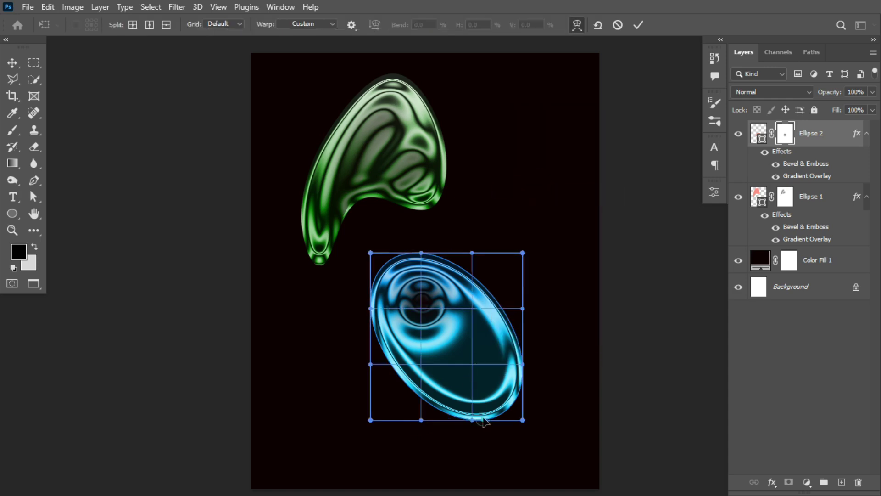
pyautogui.moveTo(483, 421); pyautogui.dragTo(472, 328)
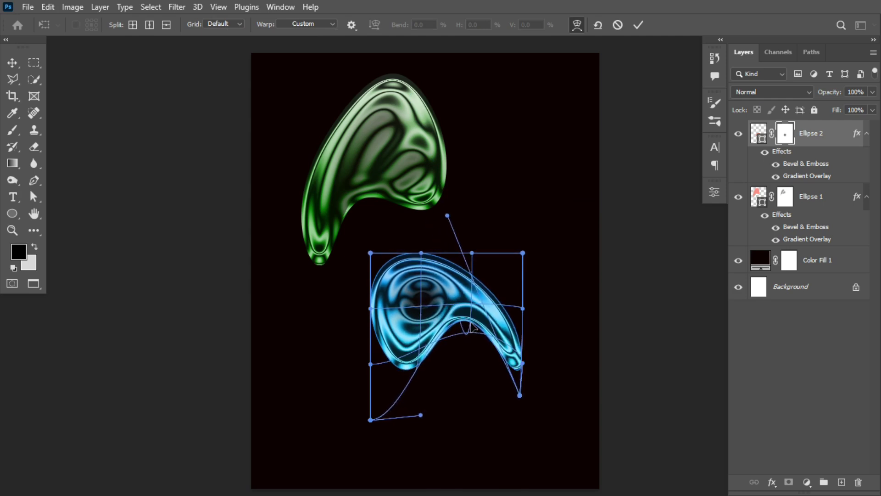
pyautogui.moveTo(408, 308); pyautogui.dragTo(381, 310)
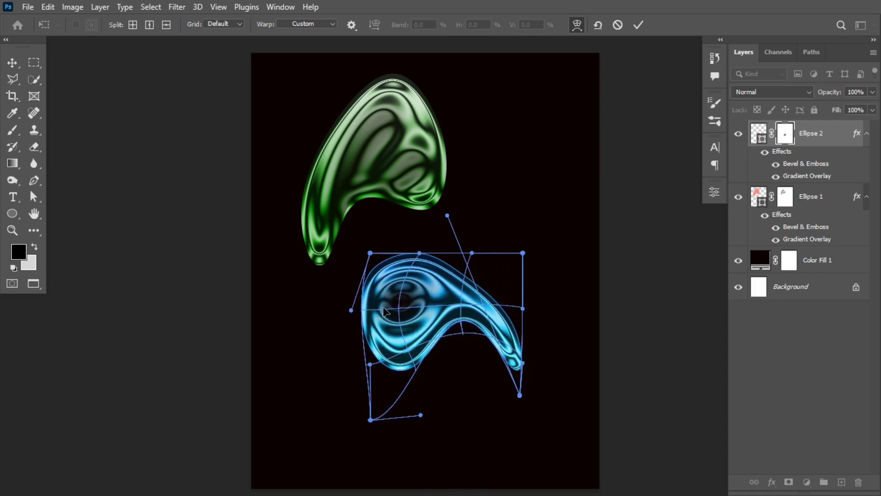
pyautogui.moveTo(400, 331); pyautogui.dragTo(381, 292)
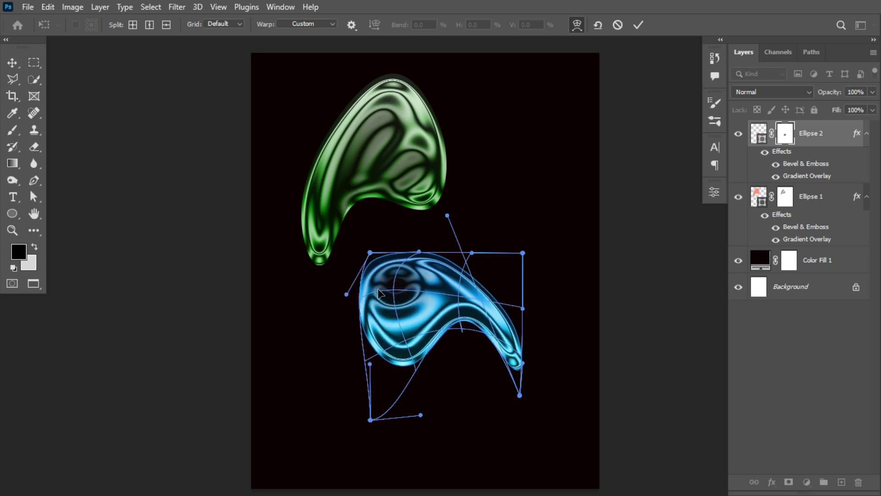
pyautogui.click(638, 24)
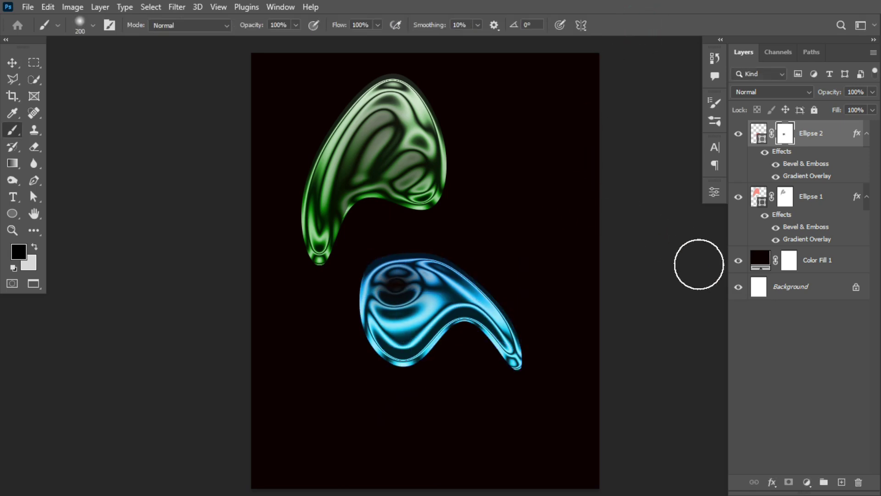
# - Rotate the blue shape about 85° clockwise and move it to the lower-right area of the canvas
pyautogui.hotkey('ctrl', 't')
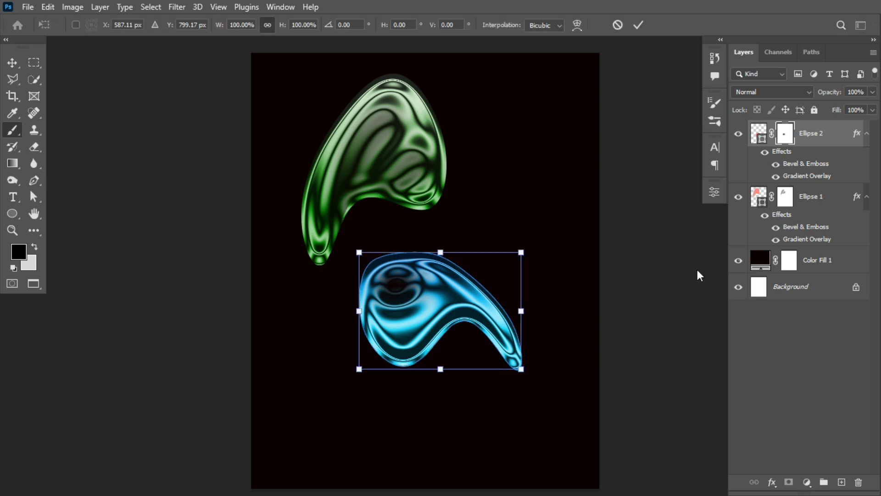
pyautogui.moveTo(566, 285); pyautogui.dragTo(474, 435)
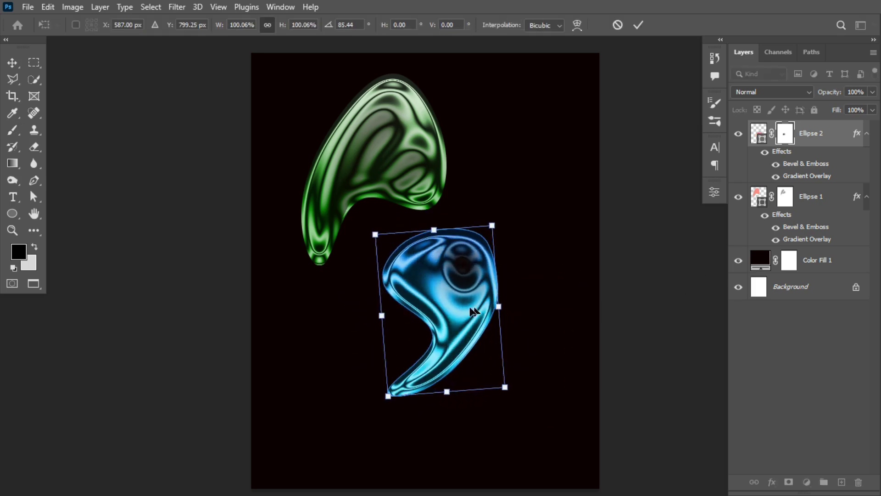
pyautogui.moveTo(462, 309)
pyautogui.mouseDown()
pyautogui.moveTo(560, 362)
pyautogui.moveTo(555, 389)
pyautogui.mouseUp()
pyautogui.press('Return')
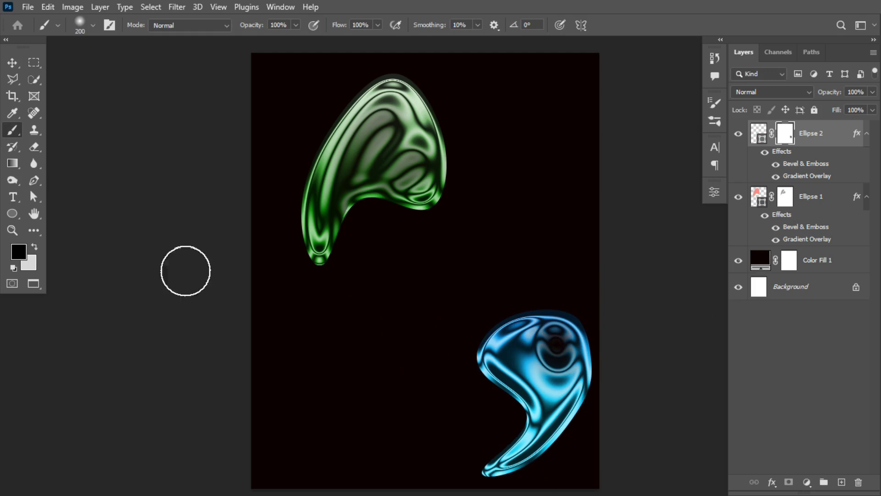
# - Draw a third ellipse of about 400 x 565 px in the canvas's lower-left area and rotate it about 18° clockwise
pyautogui.click(12, 214)
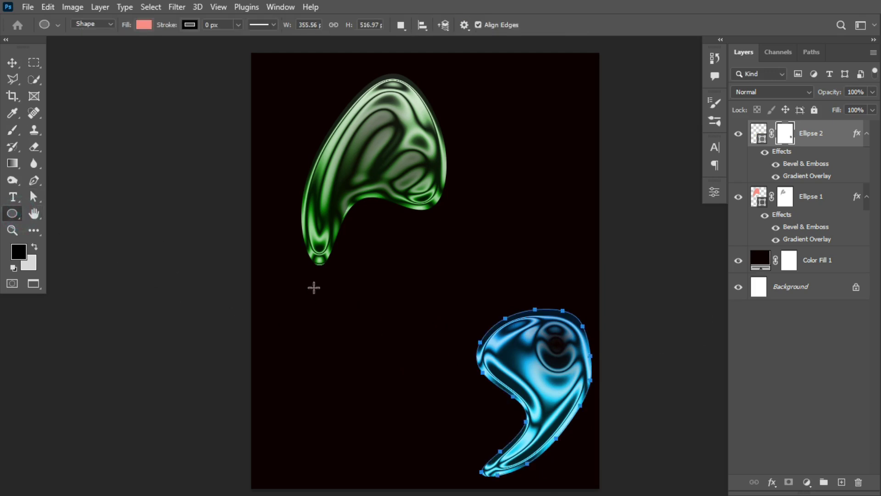
pyautogui.moveTo(290, 288); pyautogui.dragTo(419, 461)
pyautogui.hotkey('ctrl', 't')
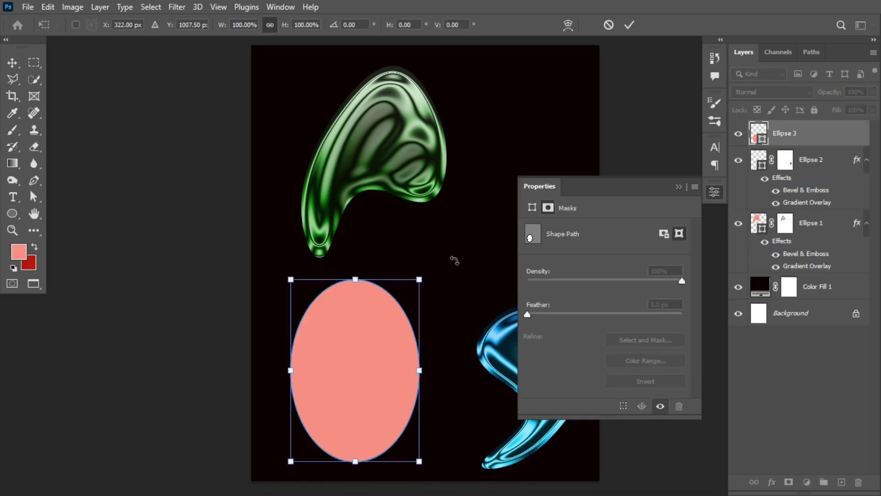
pyautogui.moveTo(442, 250); pyautogui.dragTo(473, 283)
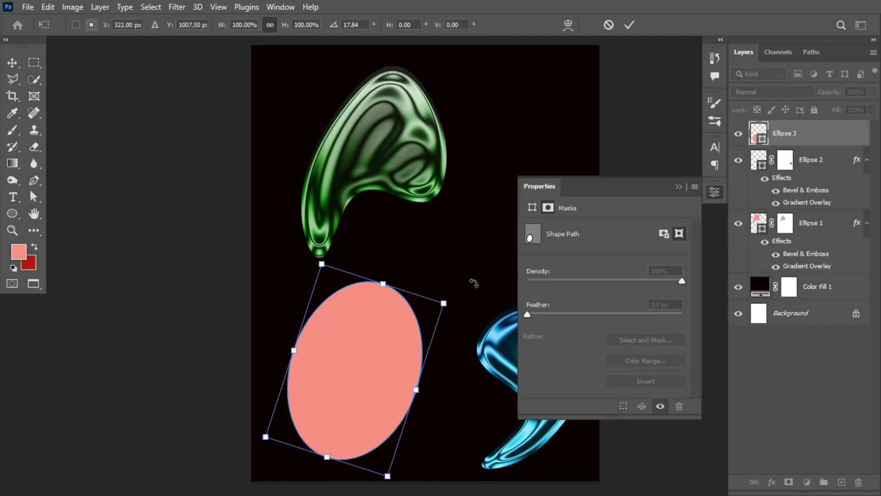
pyautogui.click(629, 25)
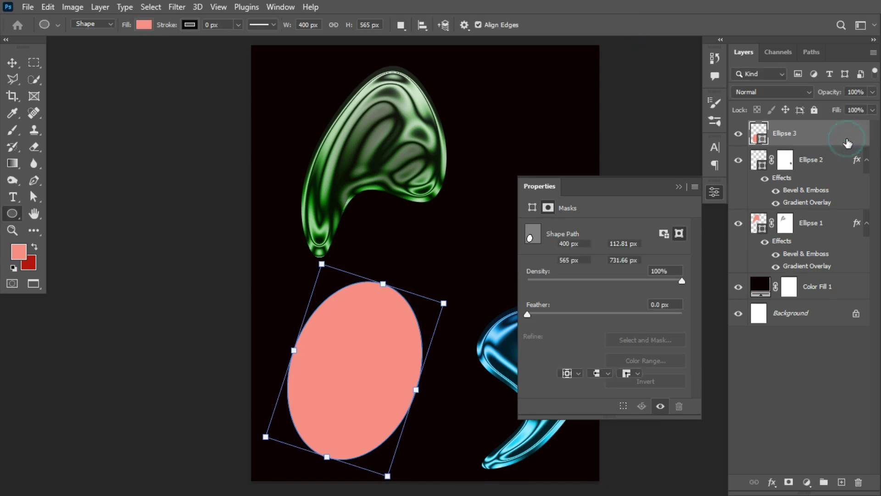
# - Add Bevel & Emboss with Contour and a Gradient Overlay using the purple-to-pink preset to the third ellipse
pyautogui.doubleClick(822, 134)
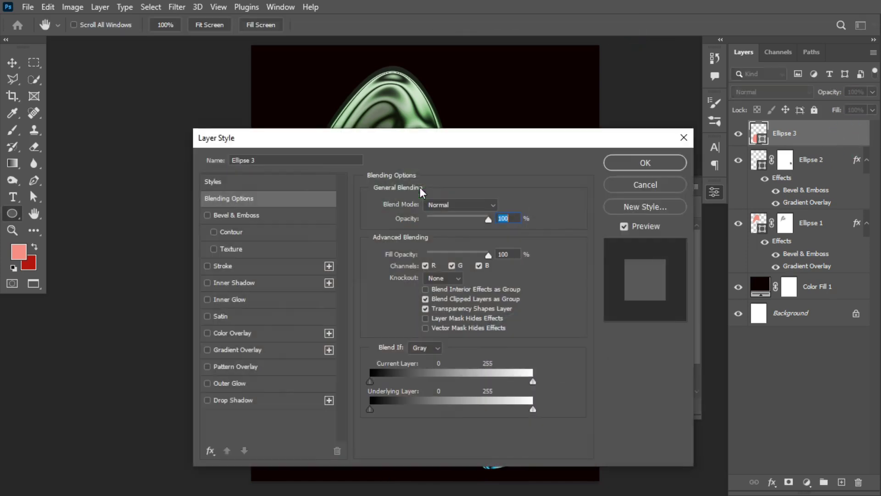
pyautogui.click(235, 216)
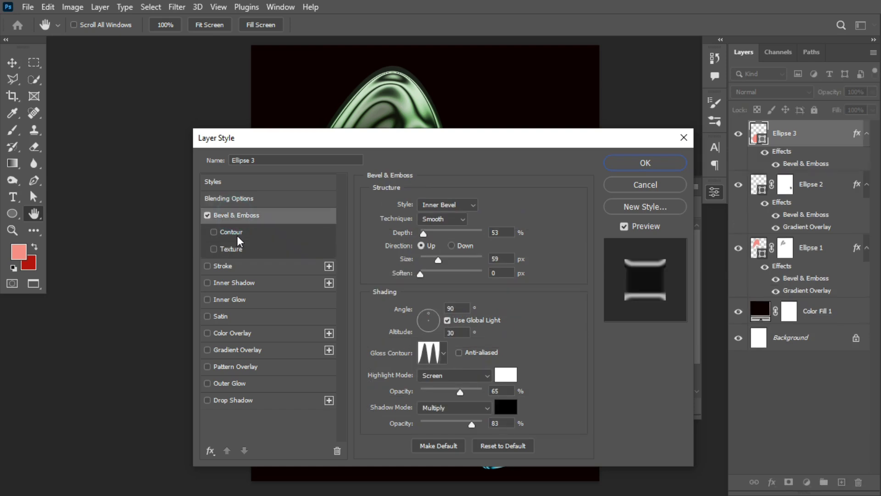
pyautogui.click(237, 234)
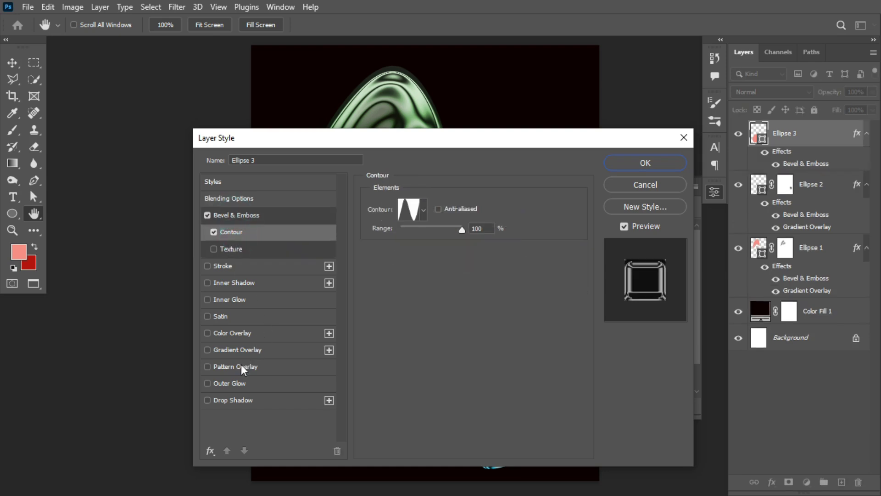
pyautogui.click(252, 350)
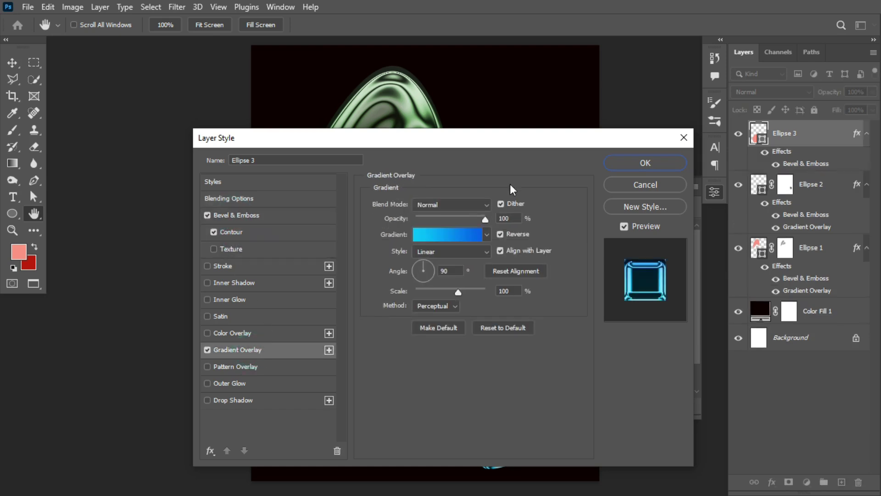
pyautogui.click(485, 234)
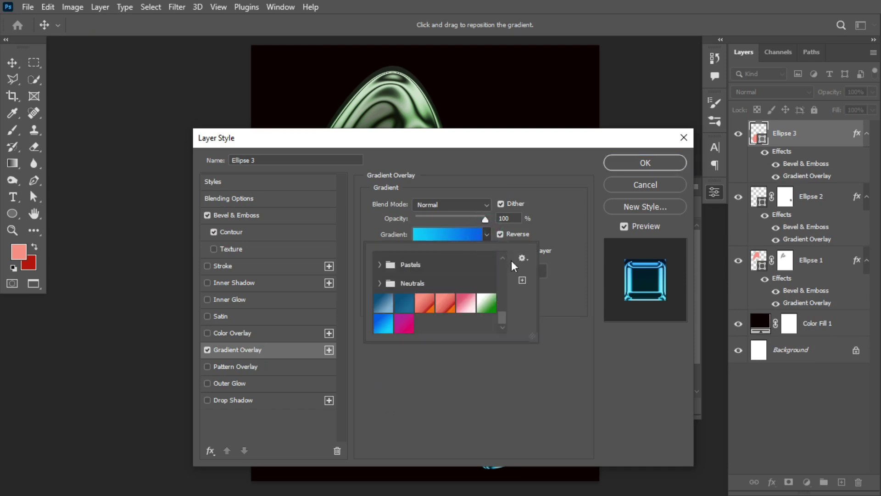
pyautogui.click(405, 325)
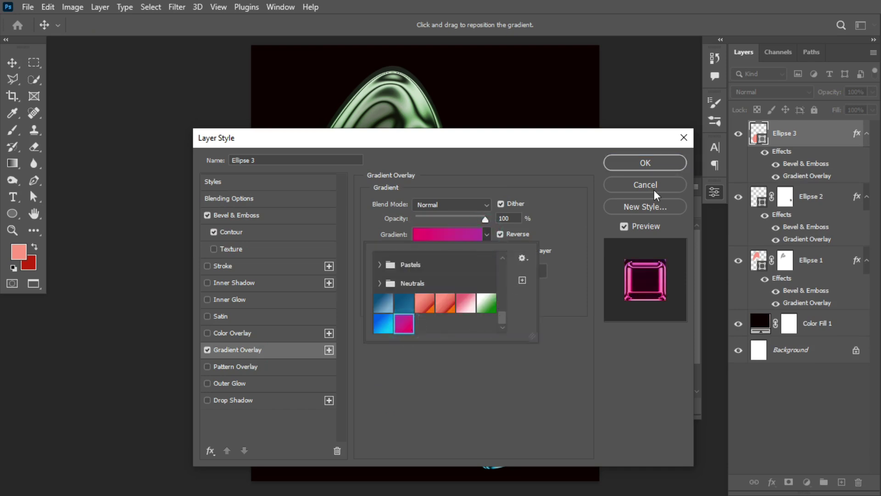
# - Examine the hex colours of the purple-to-pink gradient's start and end stops
pyautogui.click(451, 235)
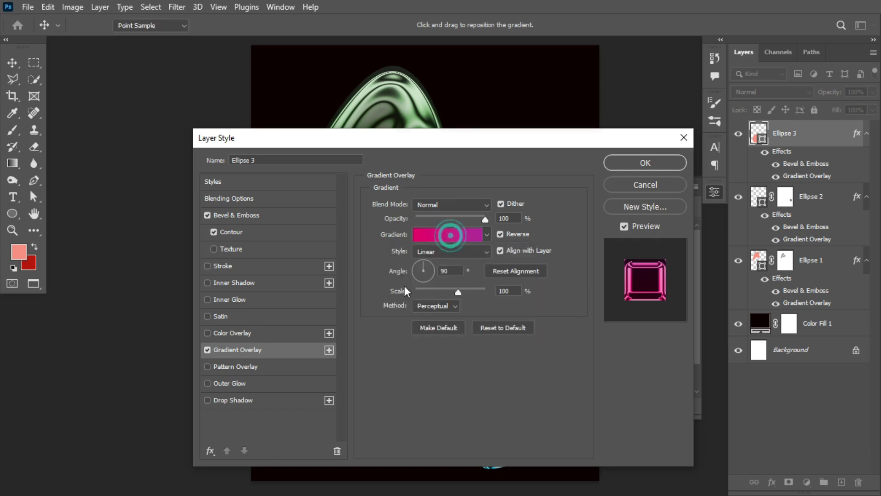
pyautogui.click(406, 261)
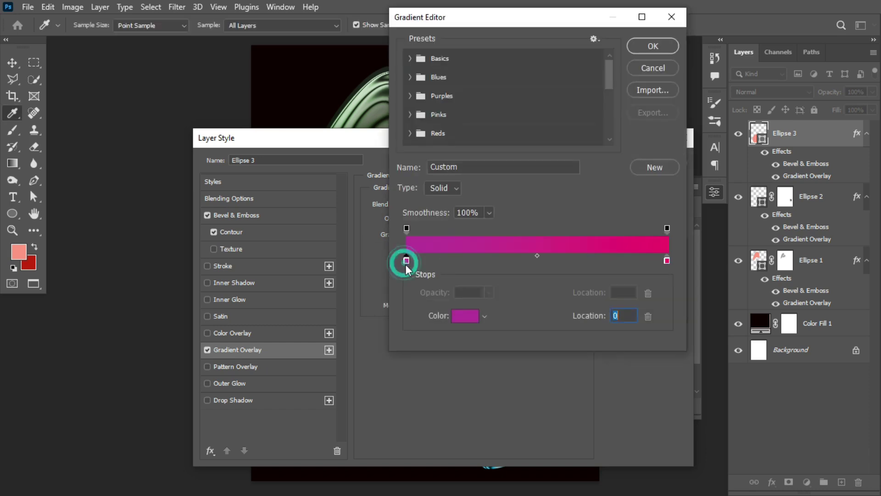
pyautogui.click(463, 319)
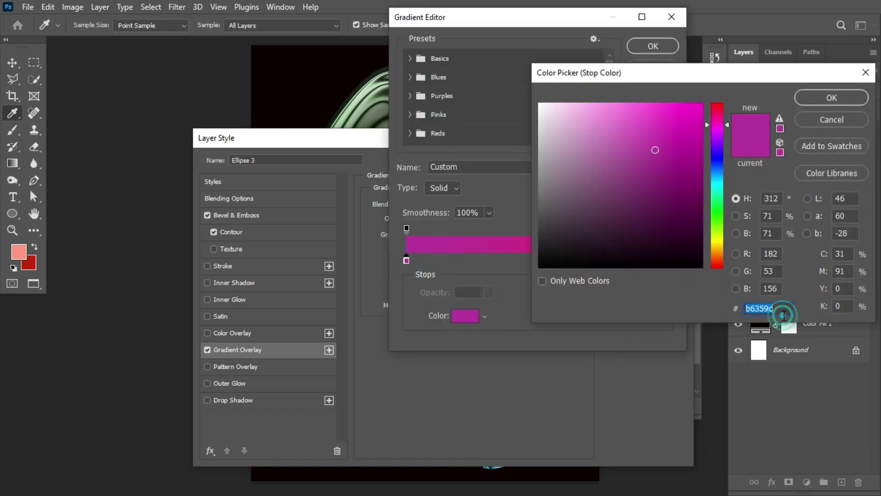
pyautogui.press('Return')
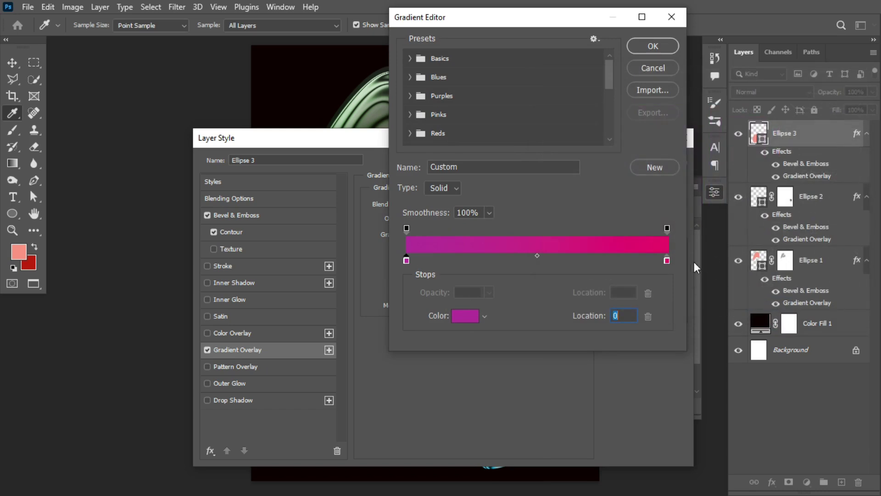
pyautogui.click(667, 260)
pyautogui.click(463, 316)
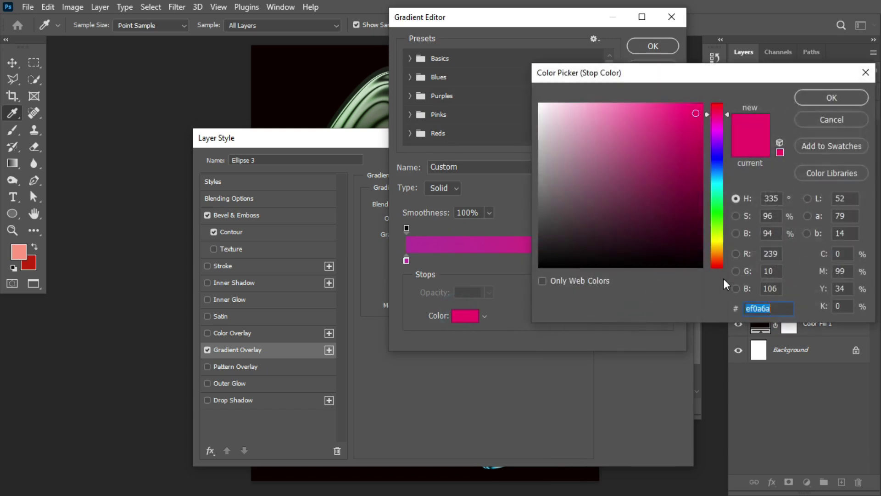
pyautogui.click(831, 98)
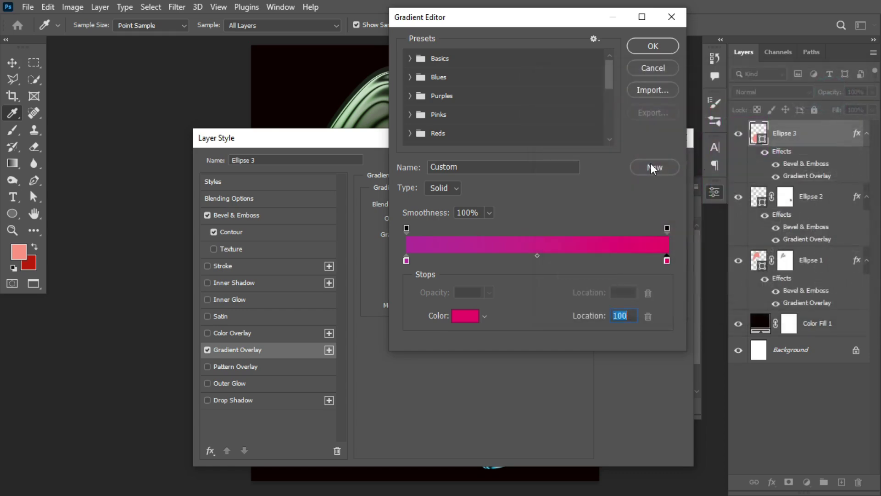
# - Accept the gradient, apply the third ellipse's layer style, and add a layer mask to Ellipse 3
pyautogui.click(654, 46)
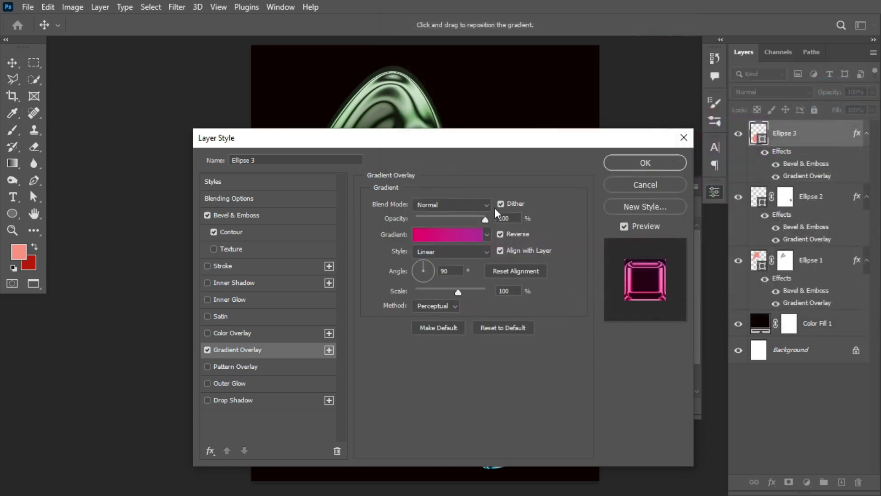
pyautogui.click(645, 164)
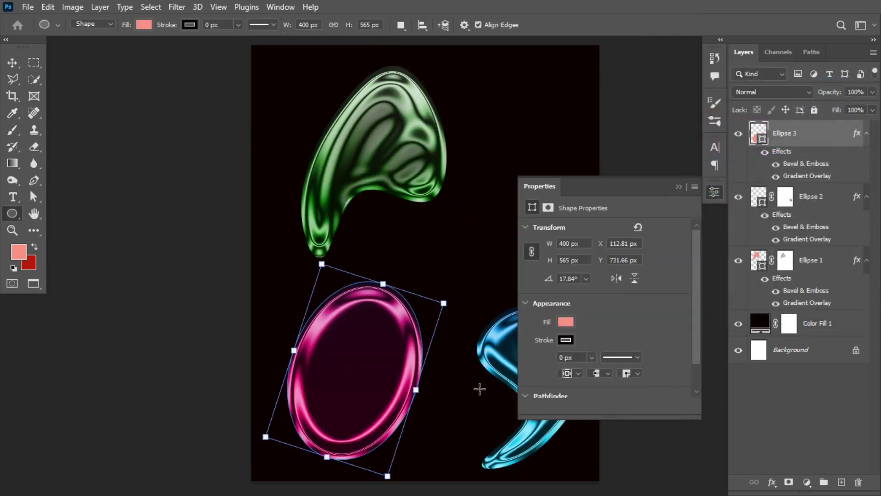
pyautogui.click(789, 482)
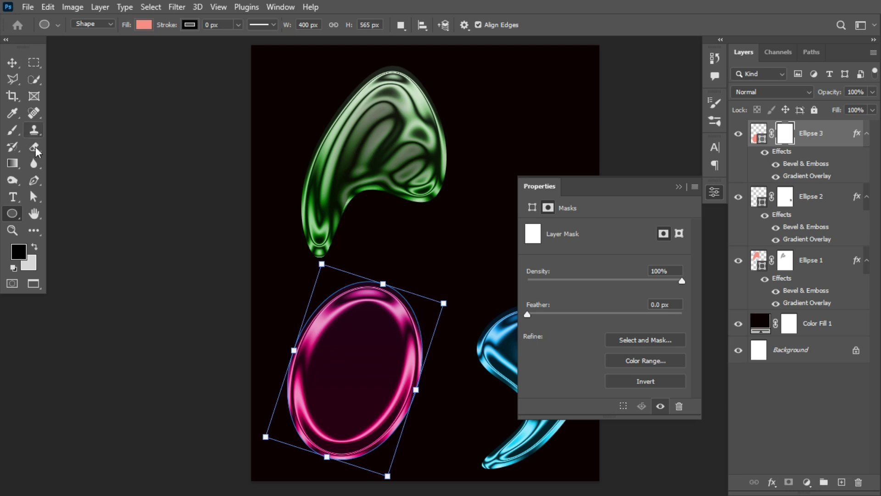
# - Paint black down the centre of the Ellipse 3 mask with a soft 250 px brush
pyautogui.click(12, 130)
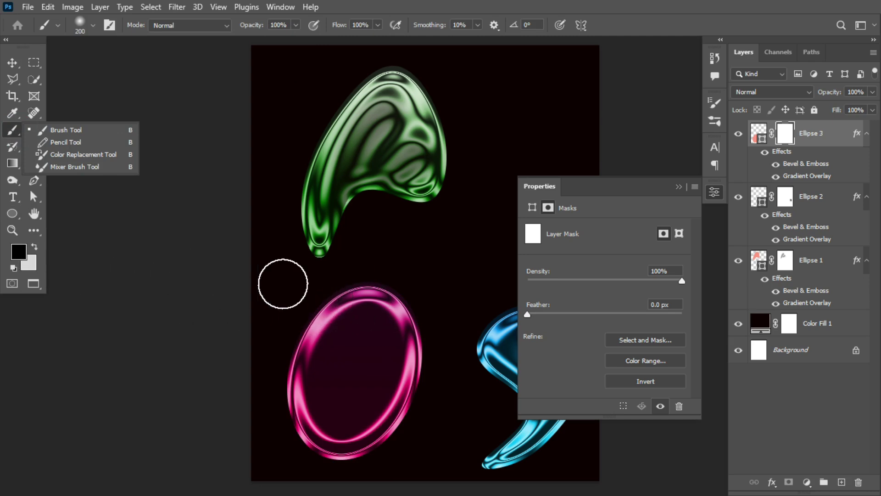
pyautogui.press(']')
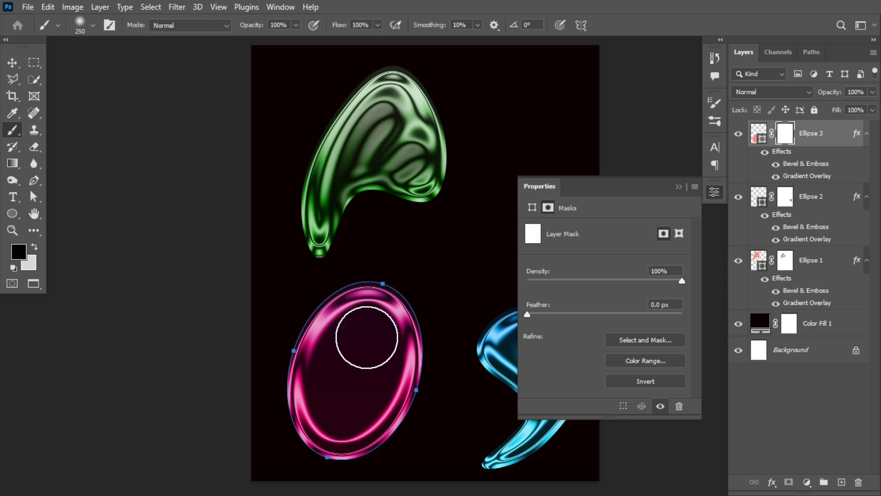
pyautogui.moveTo(360, 334)
pyautogui.mouseDown()
pyautogui.moveTo(346, 395)
pyautogui.moveTo(339, 391)
pyautogui.moveTo(354, 409)
pyautogui.mouseUp()
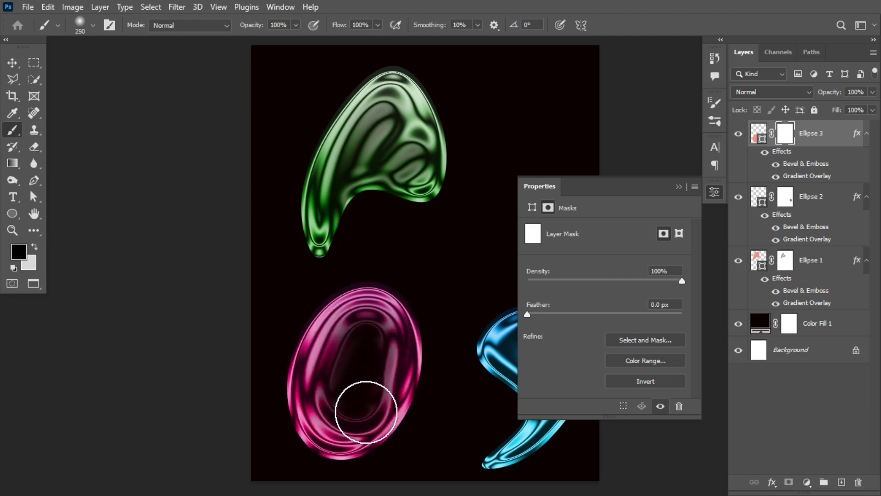
# - Warp Ellipse 3 by pulling its lower edge up toward the shape's middle, and apply the warp
pyautogui.hotkey('ctrl', 't')
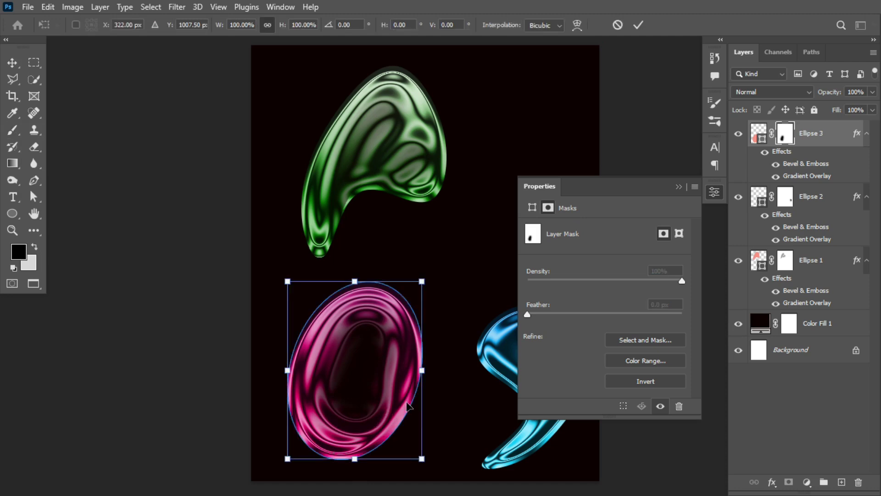
pyautogui.rightClick(381, 397)
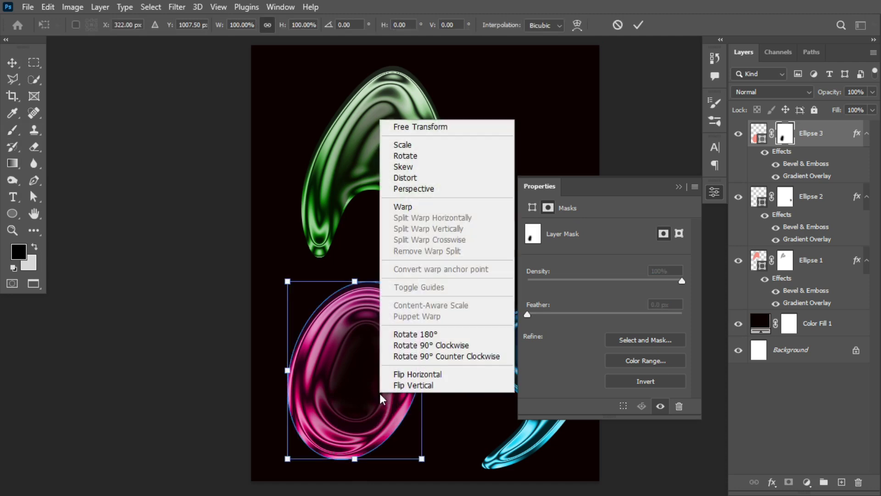
pyautogui.click(420, 206)
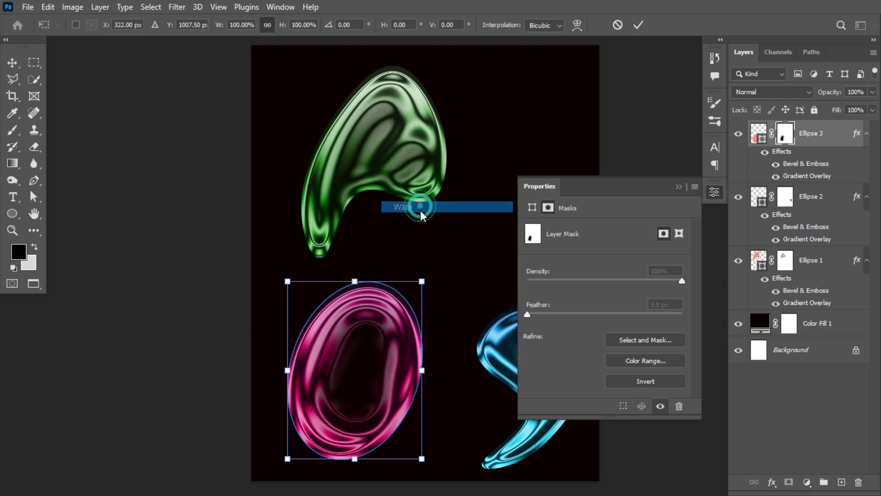
pyautogui.moveTo(378, 459); pyautogui.dragTo(364, 323)
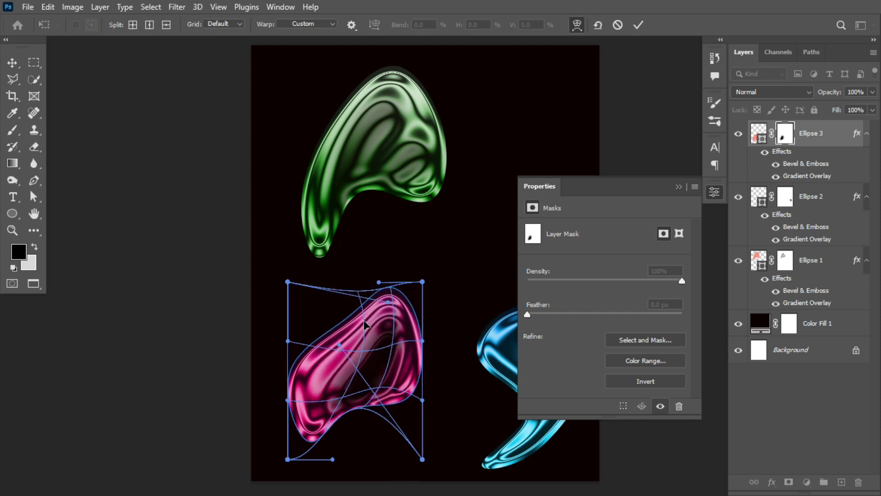
pyautogui.click(638, 25)
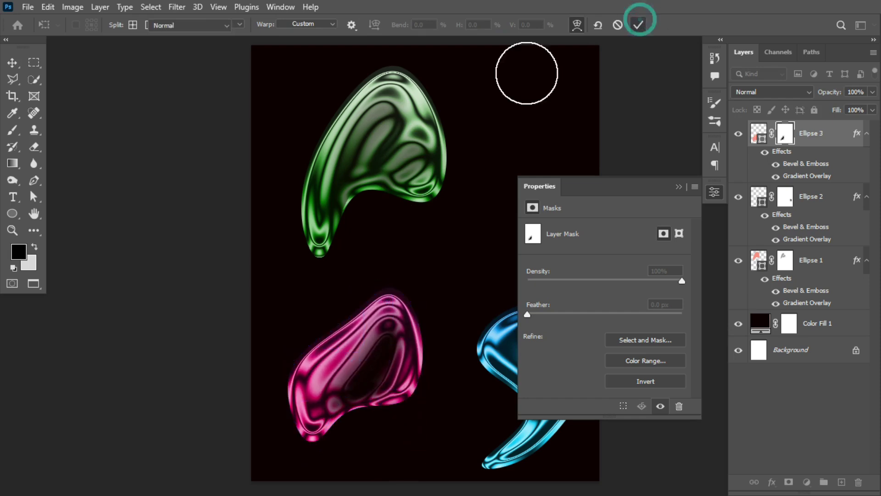
# - Rotate and enlarge the pink Ellipse 3 and move it partly beyond the canvas's lower-left corner
pyautogui.click(12, 64)
pyautogui.moveTo(395, 317); pyautogui.dragTo(368, 327)
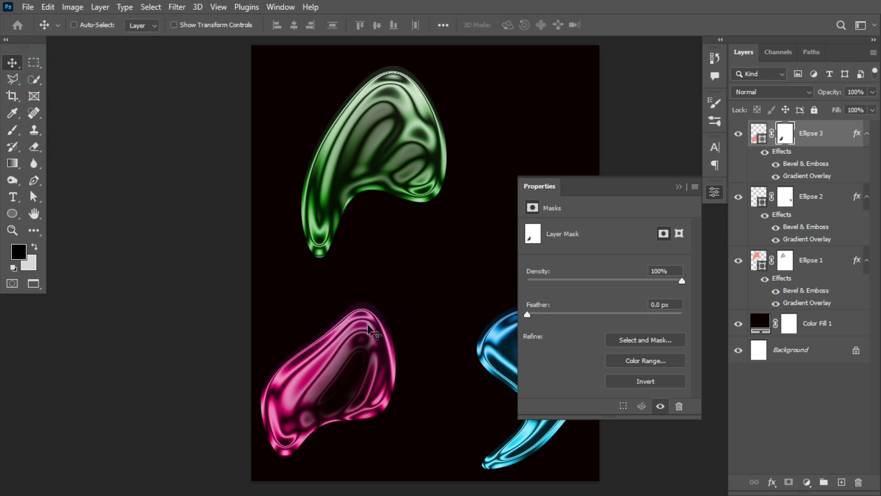
pyautogui.hotkey('ctrl', 't')
pyautogui.moveTo(417, 296); pyautogui.dragTo(324, 243)
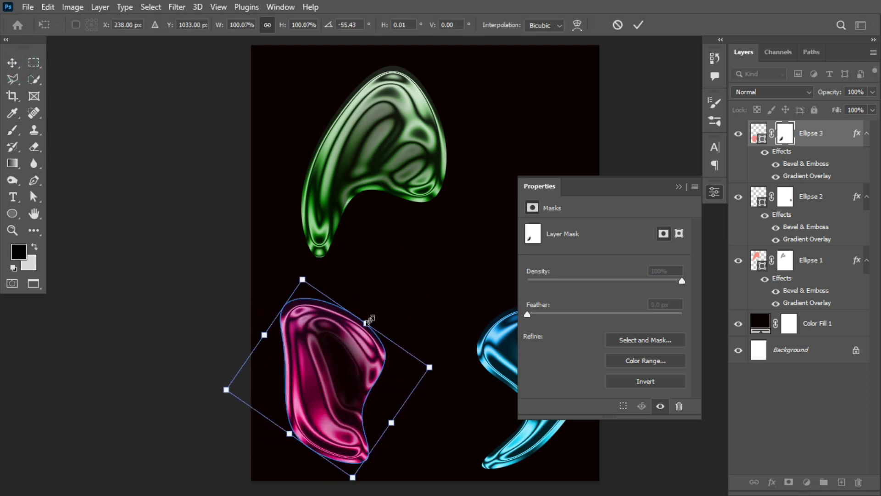
pyautogui.moveTo(367, 315); pyautogui.dragTo(399, 293)
pyautogui.moveTo(432, 264); pyautogui.dragTo(268, 379)
pyautogui.press('Return')
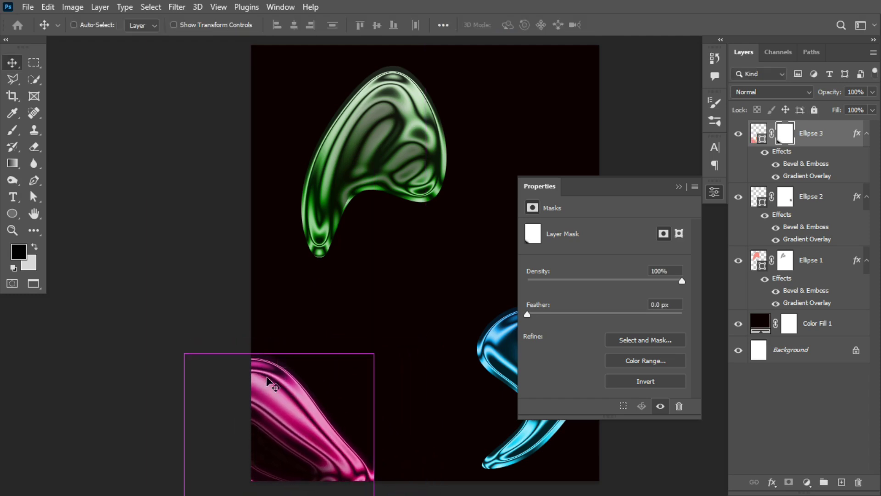
# - Scale the pink shape to about 149%, rotate it about 17° clockwise and shift it slightly up along the canvas's left edge
pyautogui.hotkey('ctrl', 't')
pyautogui.moveTo(290, 349); pyautogui.dragTo(297, 270)
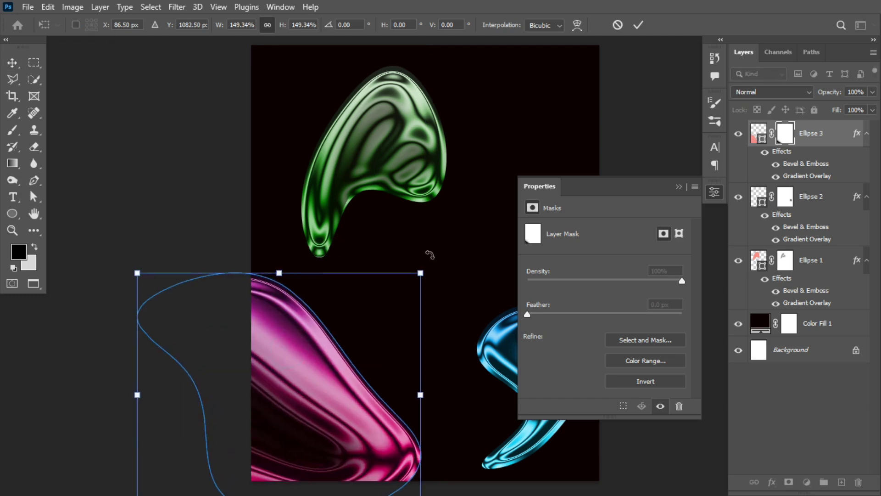
pyautogui.moveTo(427, 252); pyautogui.dragTo(451, 312)
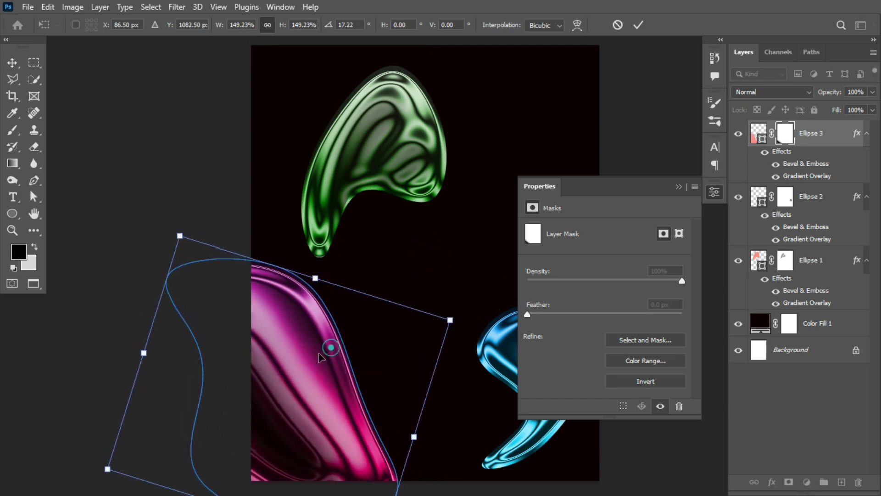
pyautogui.moveTo(320, 357); pyautogui.dragTo(316, 324)
pyautogui.press('Return')
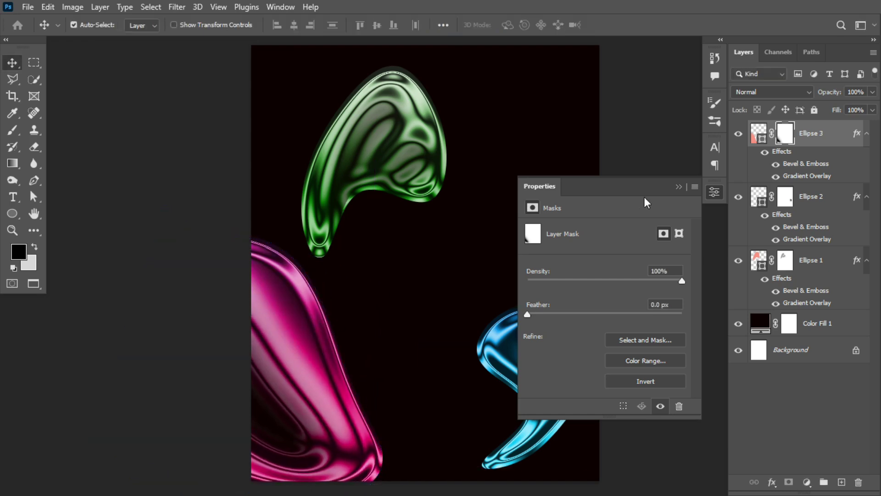
# - Rotate and enlarge the green Ellipse 1 and place it partly beyond the canvas's lower-right corner, with its narrow tip pointing up
pyautogui.click(680, 186)
pyautogui.click(431, 132)
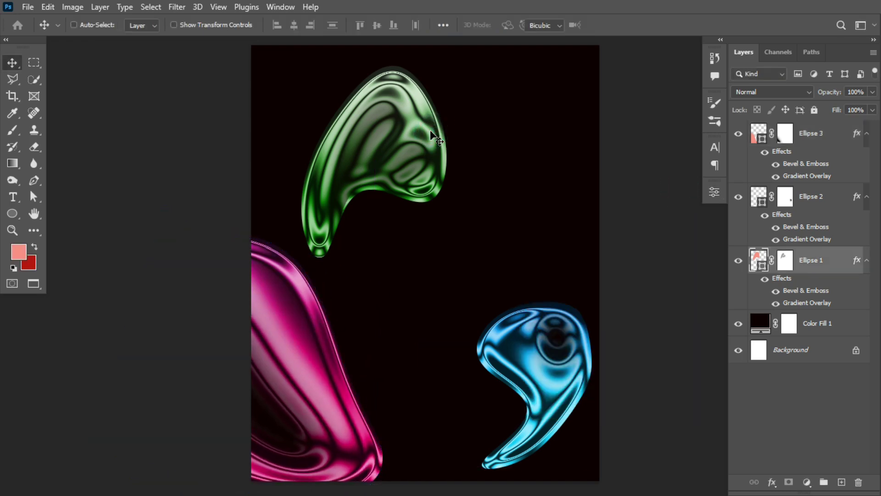
pyautogui.hotkey('ctrl', 't')
pyautogui.moveTo(490, 120); pyautogui.dragTo(459, 230)
pyautogui.moveTo(427, 133); pyautogui.dragTo(584, 193)
pyautogui.moveTo(643, 140); pyautogui.dragTo(564, 288)
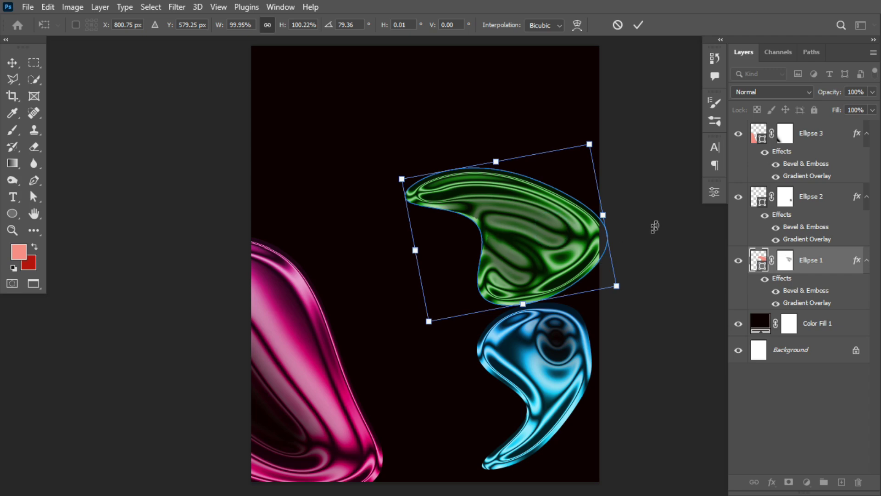
pyautogui.moveTo(655, 186); pyautogui.dragTo(550, 189)
pyautogui.moveTo(524, 228); pyautogui.dragTo(302, 61)
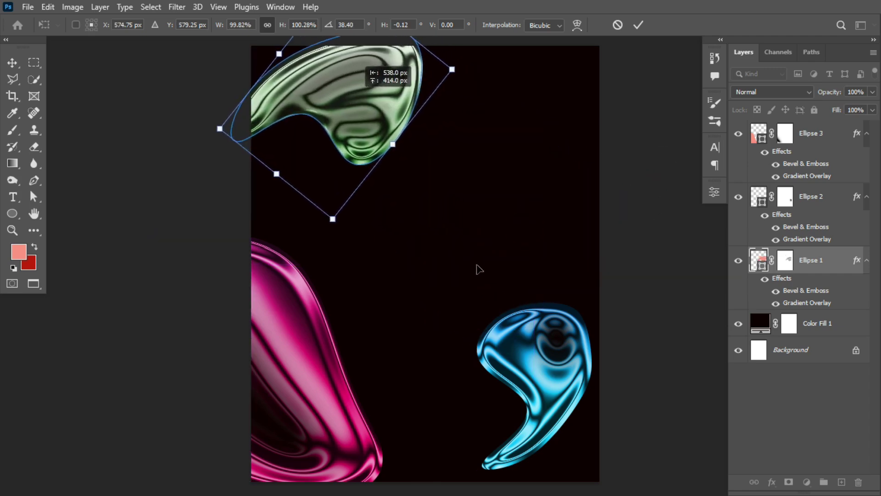
pyautogui.moveTo(349, 113); pyautogui.dragTo(530, 351)
pyautogui.moveTo(662, 292); pyautogui.dragTo(427, 488)
pyautogui.moveTo(552, 236); pyautogui.dragTo(592, 278)
pyautogui.moveTo(528, 271); pyautogui.dragTo(497, 209)
pyautogui.press('Return')
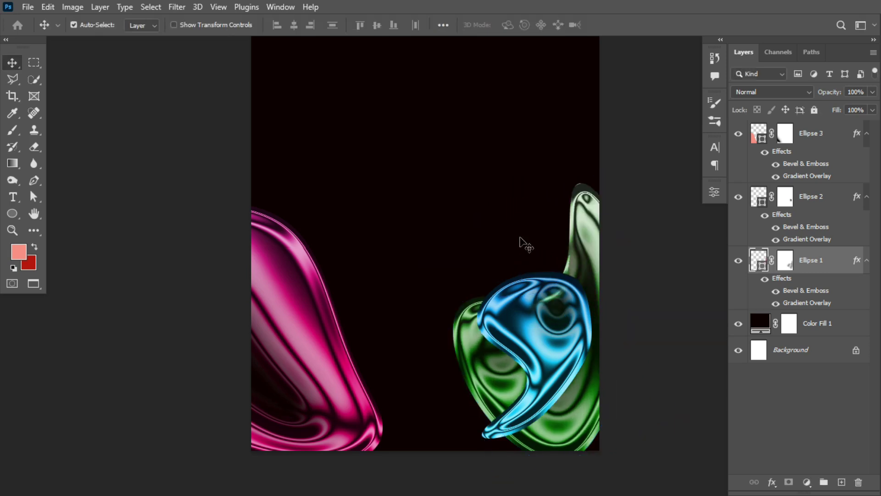
# - Scale the blue Ellipse 2 to about 127%, rotate it to about -134.7° and place it partly beyond the canvas's upper-left corner
pyautogui.scroll(3, 520, 238)
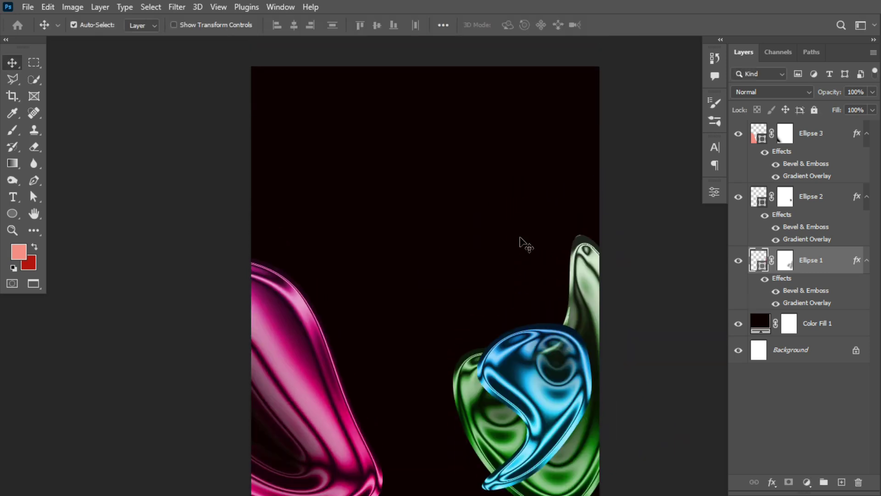
pyautogui.moveTo(529, 361); pyautogui.dragTo(447, 189)
pyautogui.hotkey('ctrl', 't')
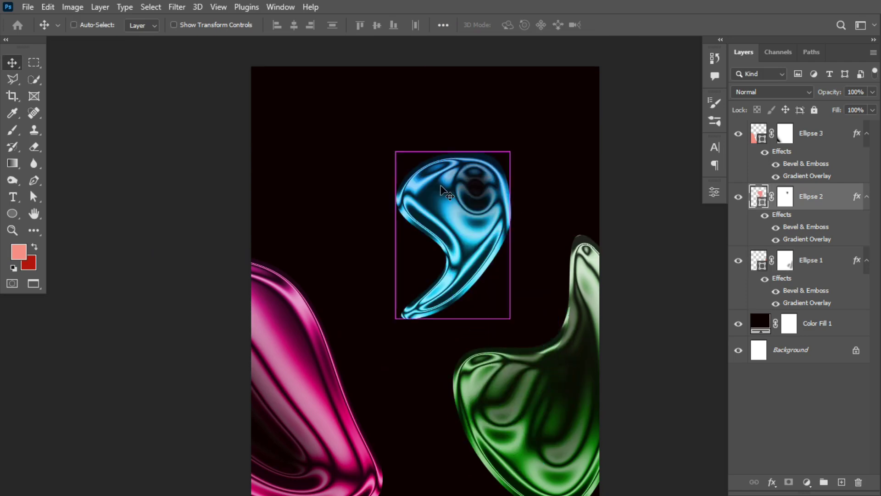
pyautogui.moveTo(512, 144); pyautogui.dragTo(404, 121)
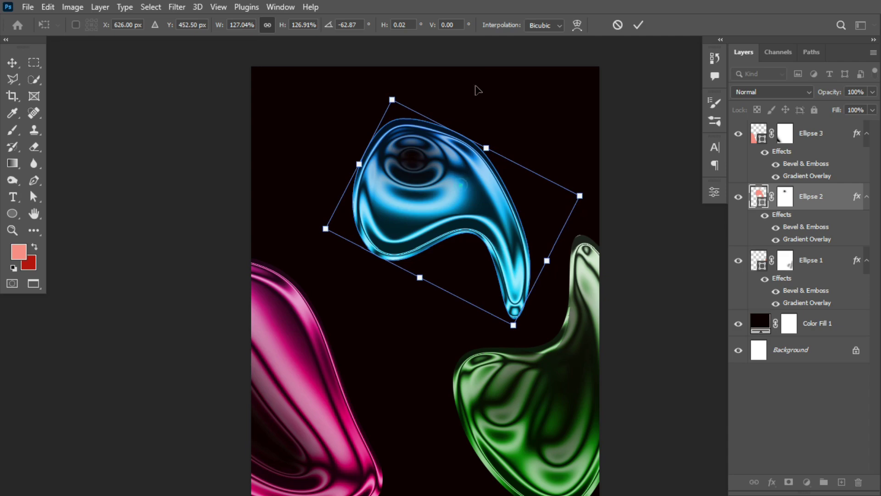
pyautogui.moveTo(464, 174); pyautogui.dragTo(520, 98)
pyautogui.moveTo(662, 92); pyautogui.dragTo(633, 102)
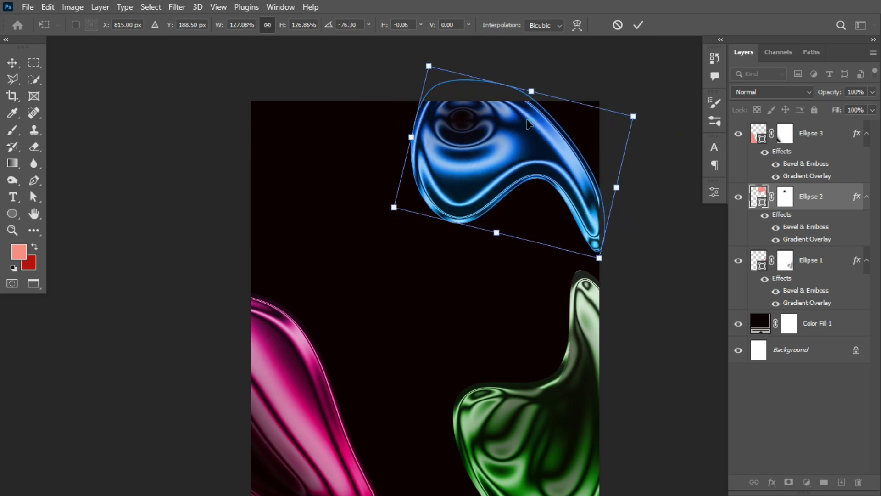
pyautogui.moveTo(504, 121); pyautogui.dragTo(357, 48)
pyautogui.moveTo(347, 94); pyautogui.dragTo(374, 113)
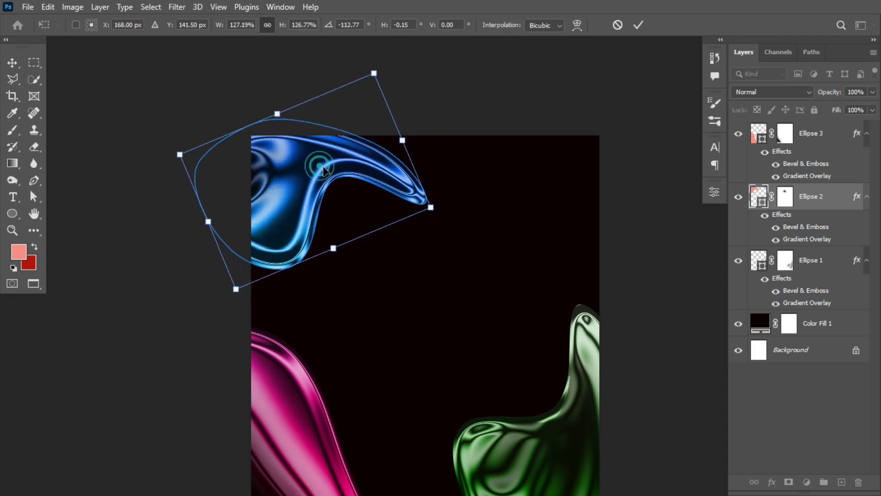
pyautogui.moveTo(315, 157); pyautogui.dragTo(323, 168)
pyautogui.moveTo(450, 86); pyautogui.dragTo(383, 64)
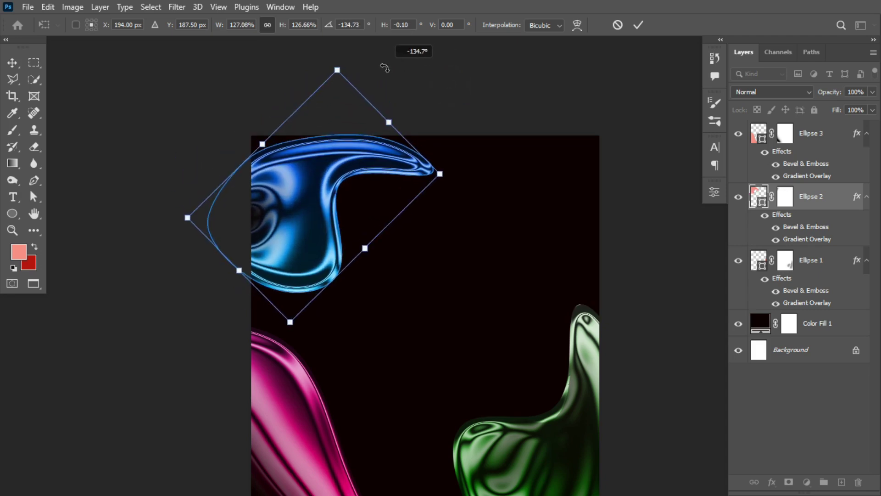
pyautogui.moveTo(324, 189); pyautogui.dragTo(316, 162)
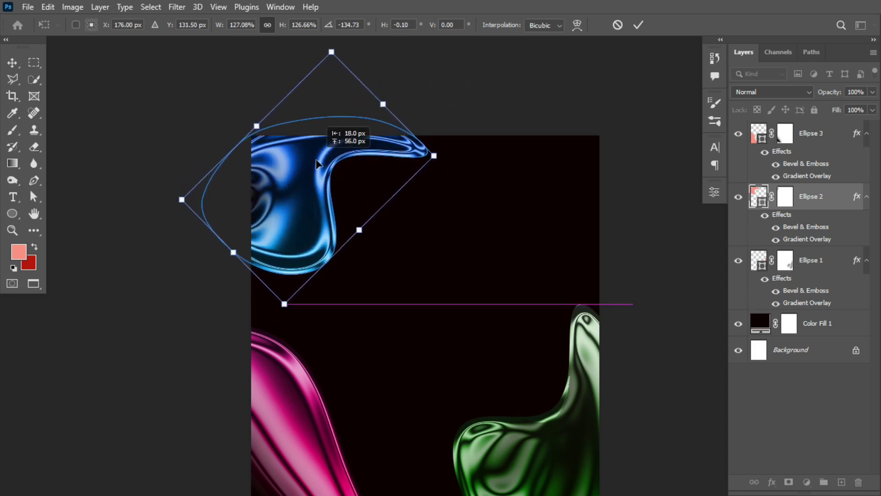
pyautogui.press('Return')
# - Add the two-line text "Chrome Liquefy" in white 6 pt Comic Sans MS to the upper middle of the canvas
pyautogui.scroll(-3, 362, 199)
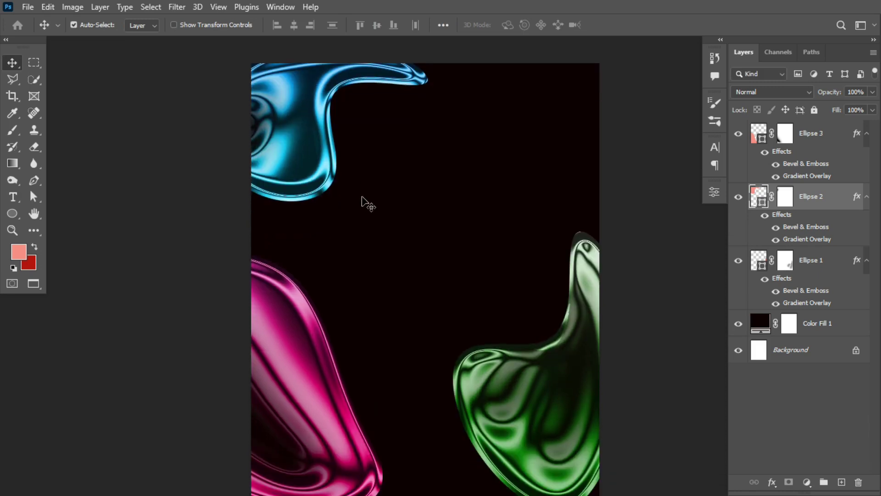
pyautogui.scroll(-2, 362, 199)
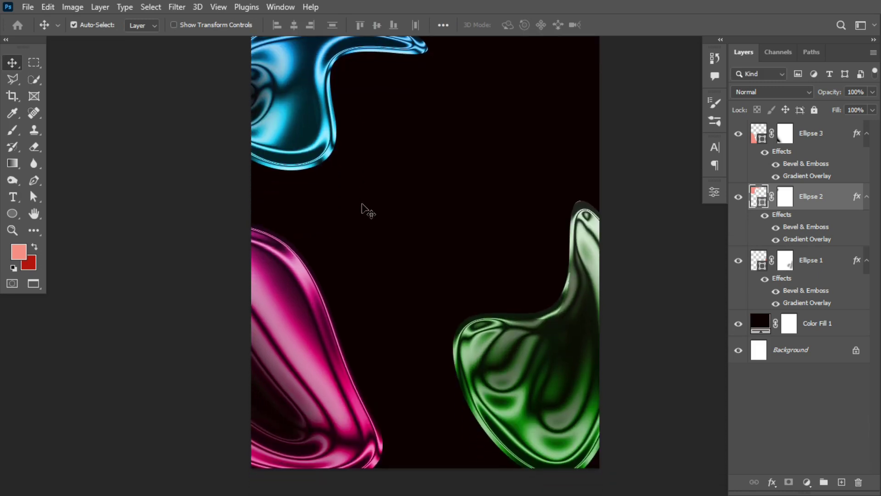
pyautogui.scroll(1, 362, 209)
pyautogui.hscroll(5, 326, 212)
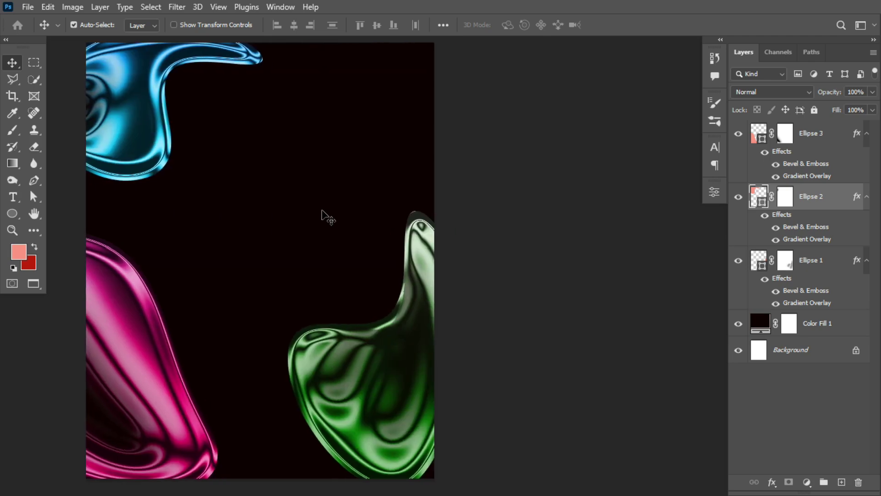
pyautogui.hscroll(-3, 355, 217)
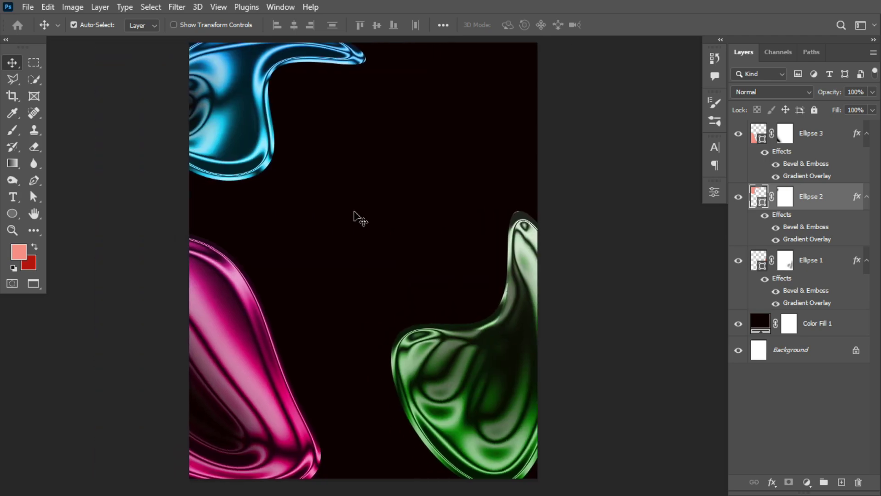
pyautogui.click(18, 200)
pyautogui.click(329, 173)
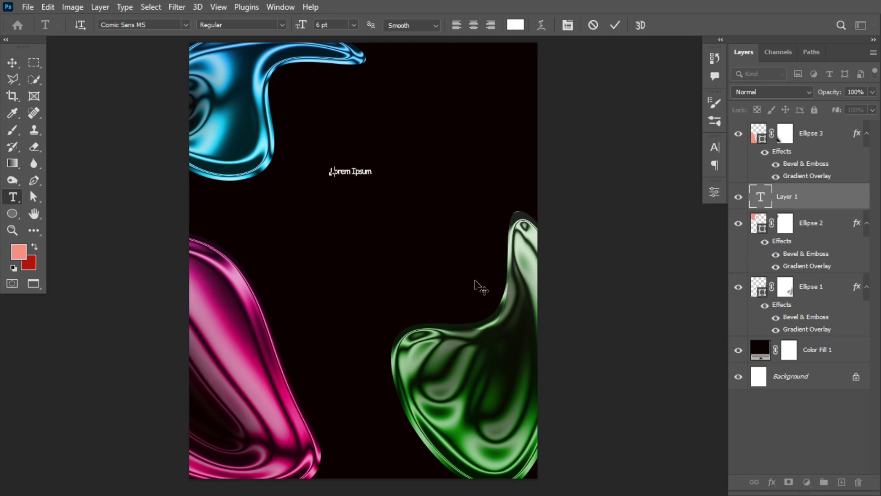
pyautogui.write('Ab')
pyautogui.write('Liquefy')
# - Scale the Chrome Liquefy text to about 676% and position it between the blue and green shapes in the canvas's upper area
pyautogui.hotkey('ctrl', 't')
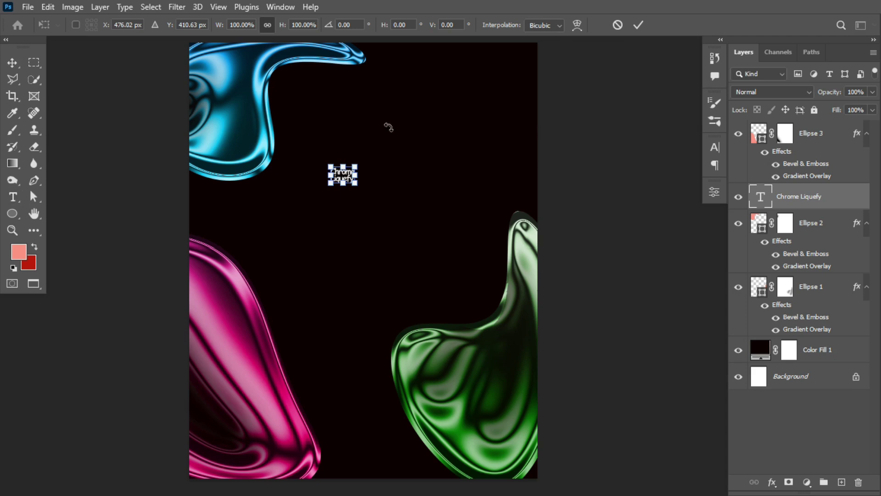
pyautogui.moveTo(356, 185); pyautogui.dragTo(517, 293)
pyautogui.click(462, 231)
pyautogui.moveTo(460, 205); pyautogui.dragTo(437, 136)
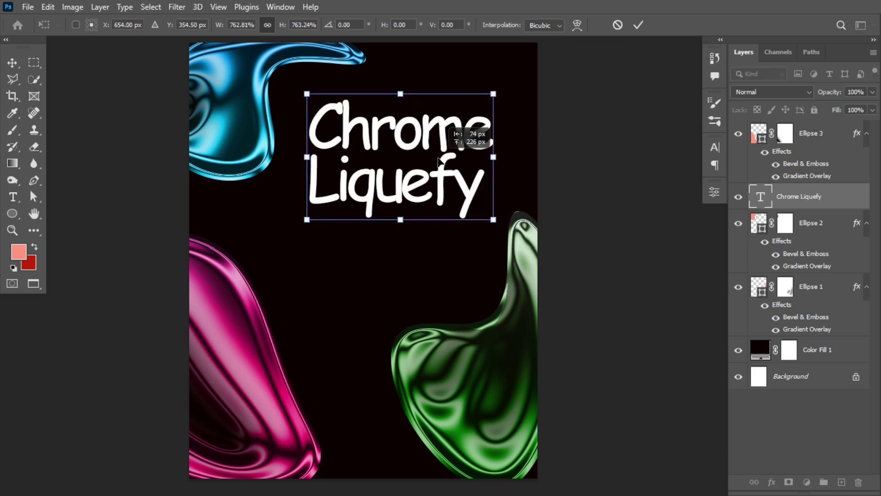
pyautogui.moveTo(305, 220); pyautogui.dragTo(323, 196)
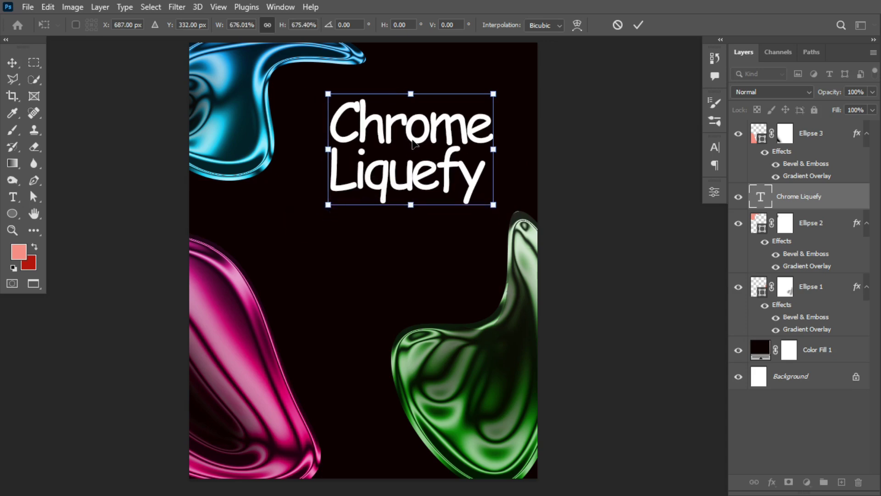
pyautogui.moveTo(413, 137)
pyautogui.mouseDown()
pyautogui.moveTo(415, 147)
pyautogui.moveTo(403, 151)
pyautogui.mouseUp()
pyautogui.press('Return')
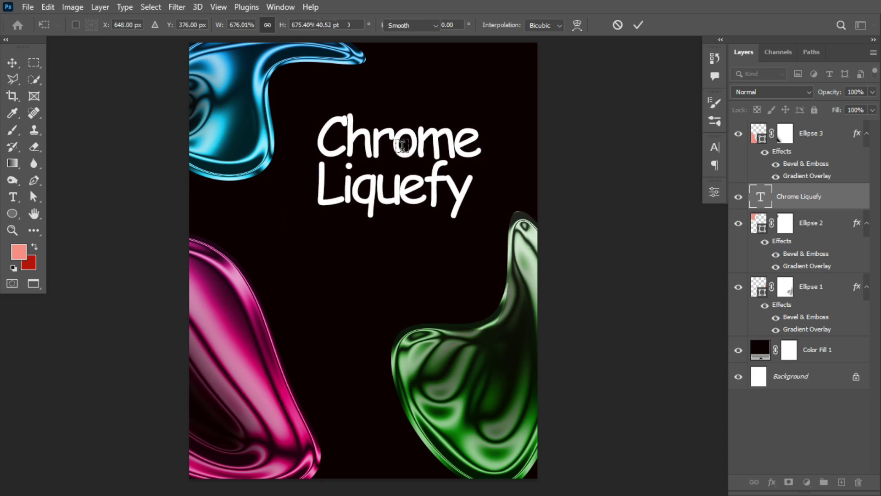
pyautogui.click(12, 63)
pyautogui.moveTo(412, 143)
pyautogui.mouseDown()
pyautogui.moveTo(402, 159)
pyautogui.moveTo(404, 151)
pyautogui.mouseUp()
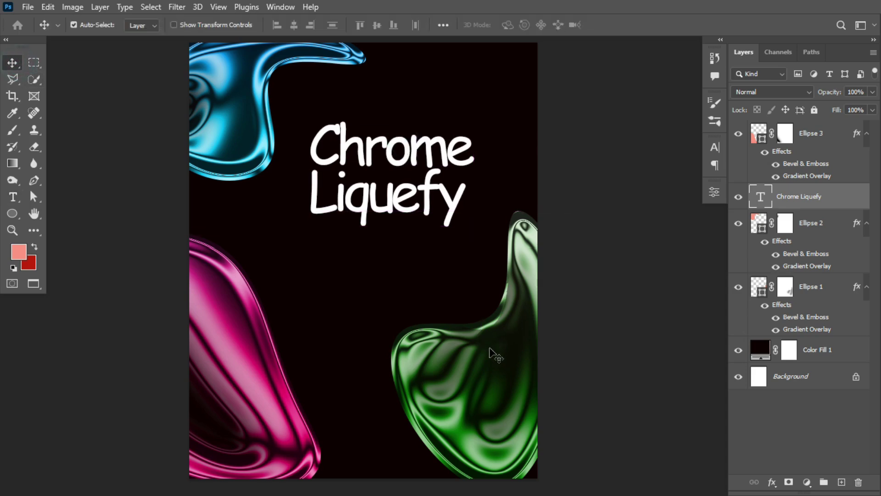
# - Collapse the effects lists of the Ellipse 3, Ellipse 2 and Ellipse 1 layers
pyautogui.click(867, 133)
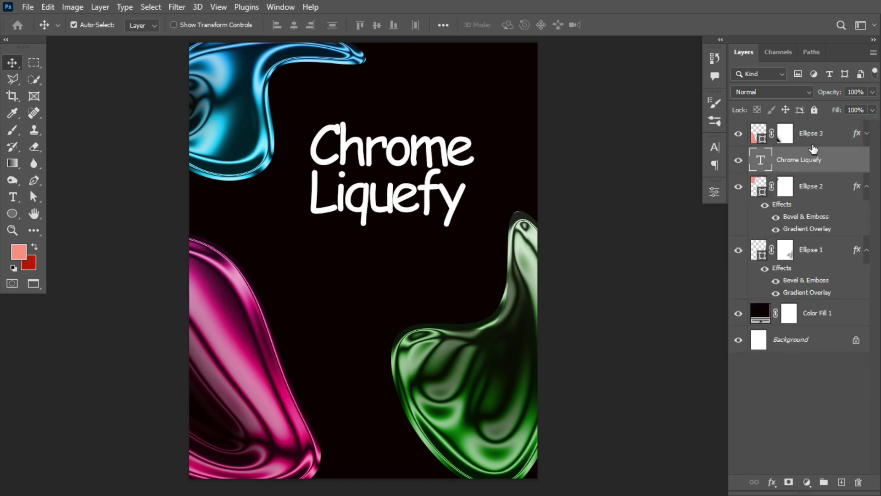
pyautogui.click(866, 187)
pyautogui.click(866, 214)
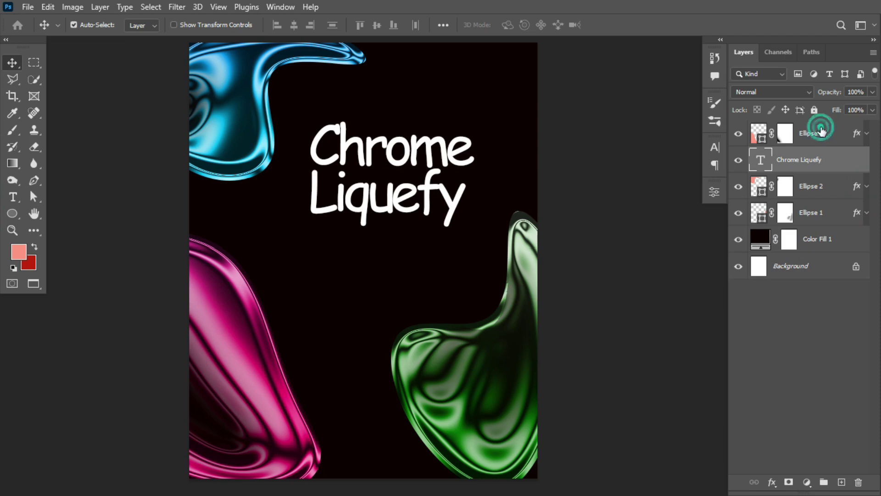
# - Add a Color Lookup adjustment layer above Ellipse 3 using the HorrorBlue.3DL 3DLUT file, and hide that layer
pyautogui.click(821, 131)
pyautogui.click(806, 482)
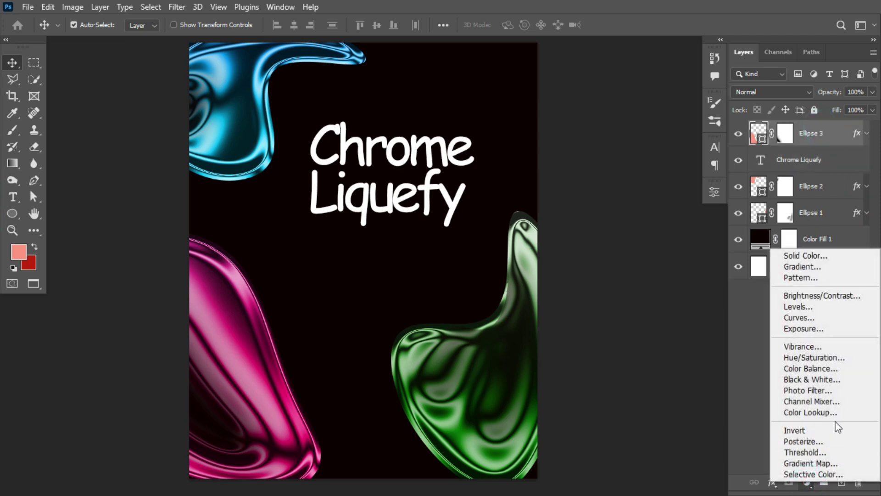
pyautogui.click(810, 412)
pyautogui.click(645, 228)
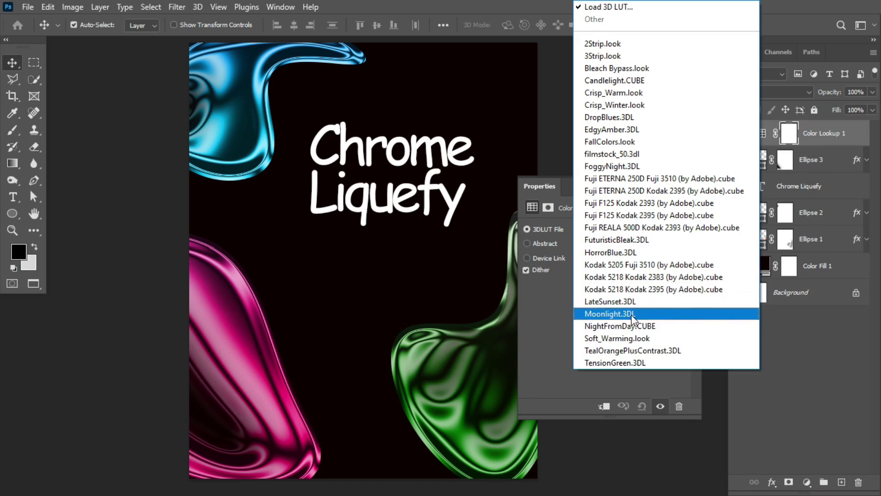
pyautogui.click(645, 253)
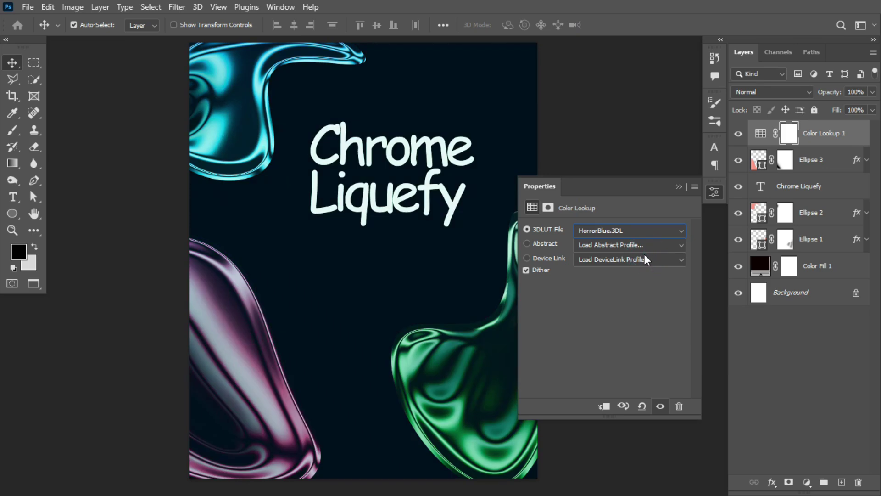
pyautogui.click(739, 135)
# - Create a layer named noise above Ellipse 3 in Soft Light mode, filled with the 50% gray neutral color
pyautogui.click(813, 160)
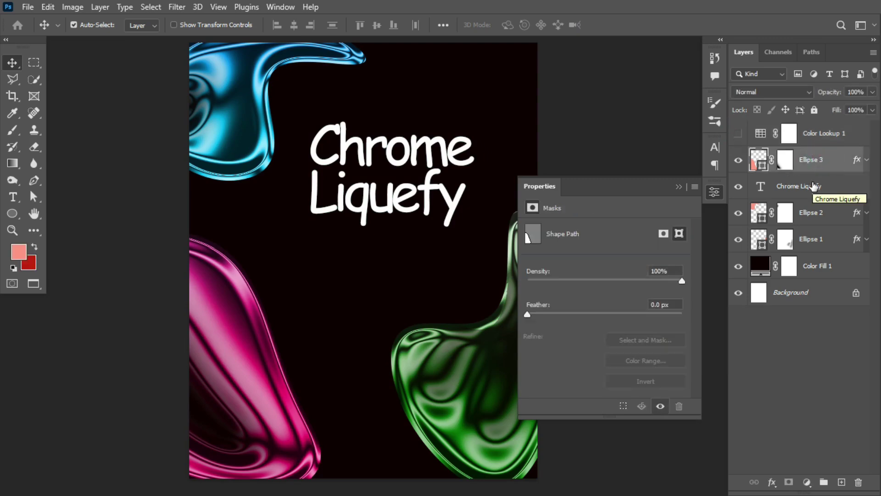
pyautogui.hotkey('ctrl', 'shift', 'n')
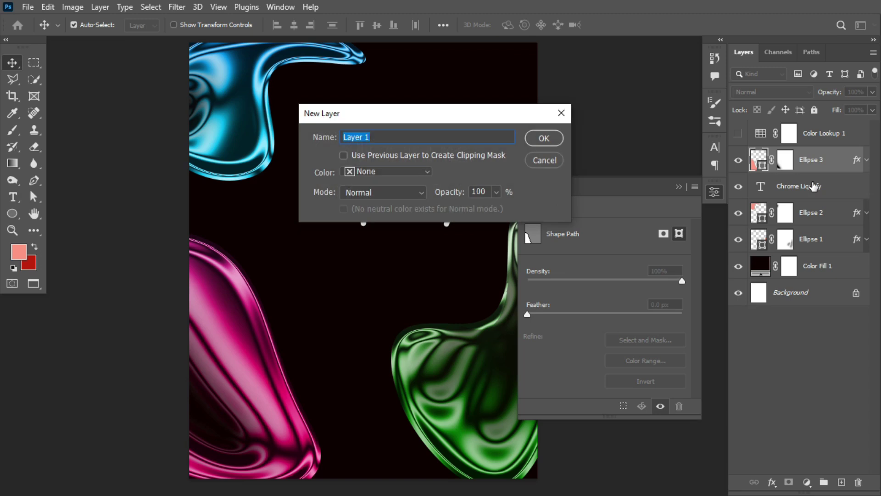
pyautogui.write('noise')
pyautogui.click(387, 194)
pyautogui.click(372, 301)
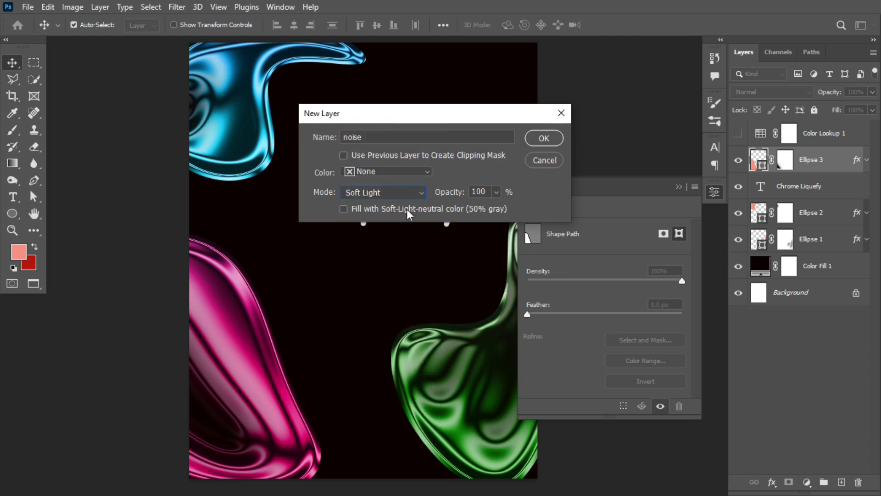
pyautogui.click(407, 208)
pyautogui.click(544, 138)
# - Convert the noise layer to a smart object and apply a uniform, monochromatic Add Noise filter with a reduced amount
pyautogui.rightClick(807, 163)
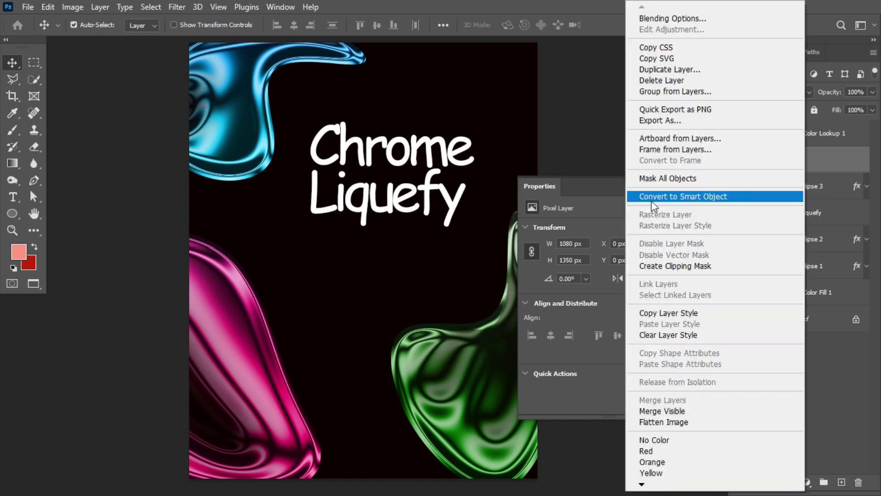
pyautogui.click(675, 195)
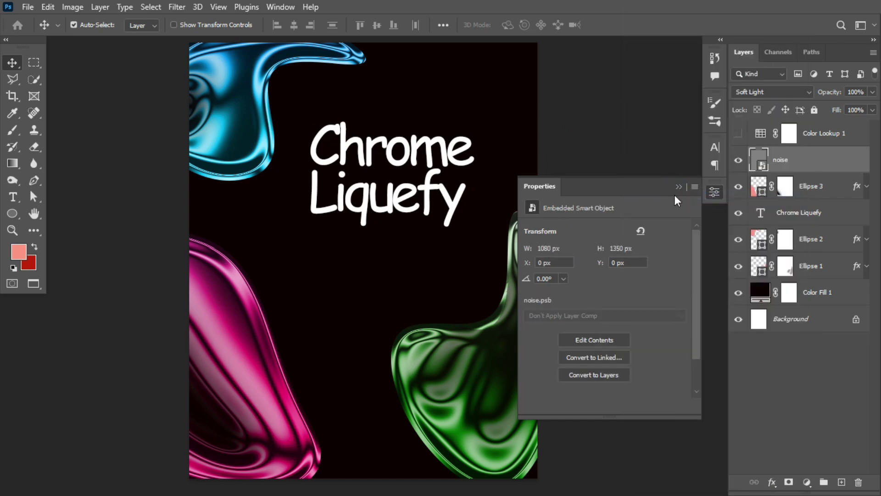
pyautogui.click(176, 6)
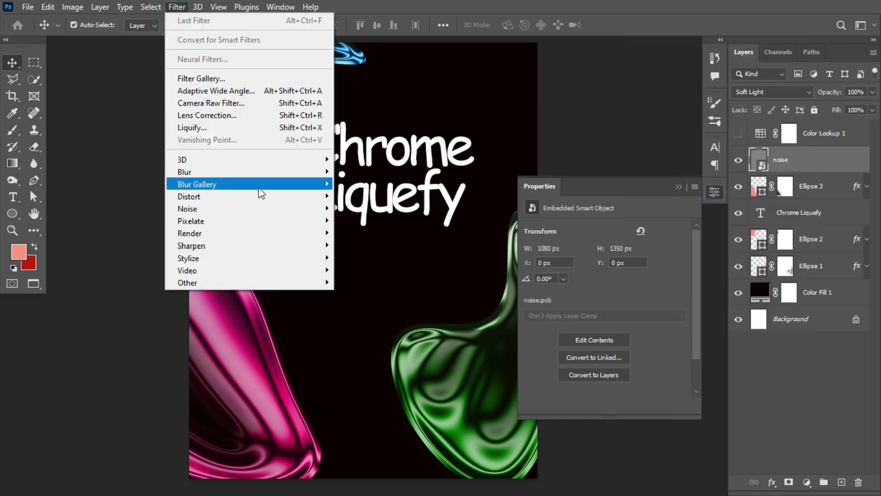
pyautogui.moveTo(282, 214)
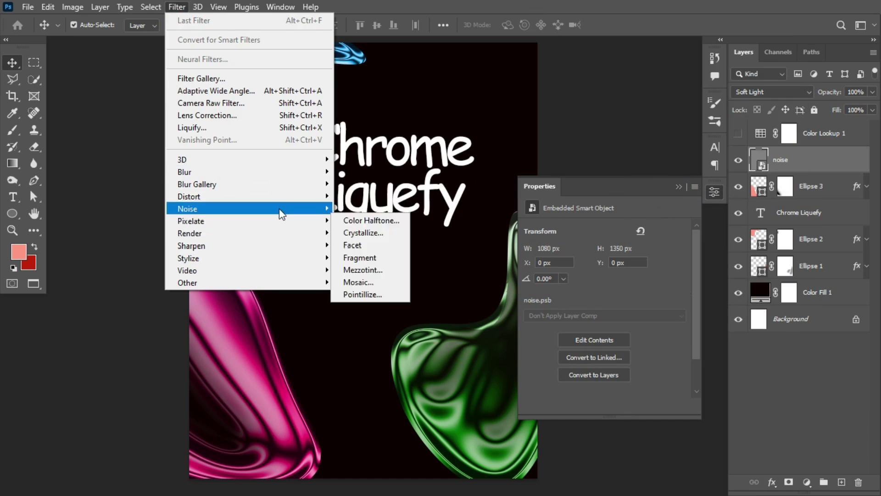
pyautogui.click(359, 204)
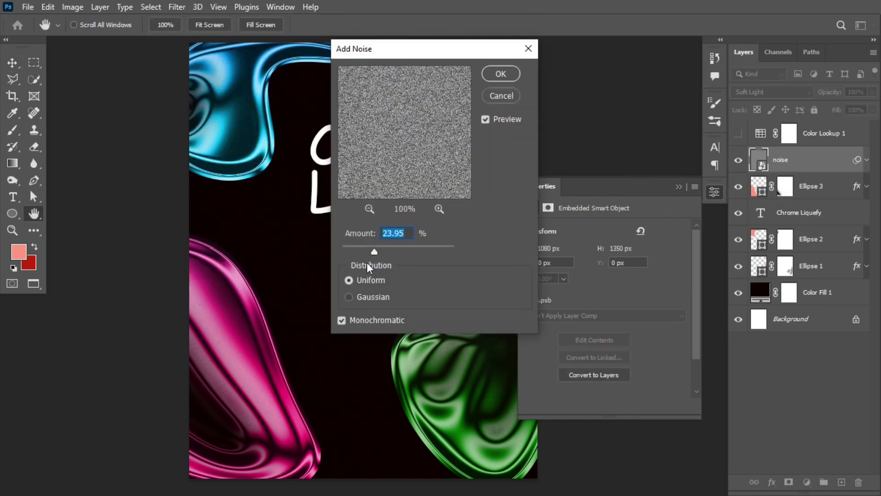
pyautogui.moveTo(378, 249)
pyautogui.mouseDown()
pyautogui.moveTo(395, 249)
pyautogui.moveTo(364, 250)
pyautogui.mouseUp()
pyautogui.click(500, 74)
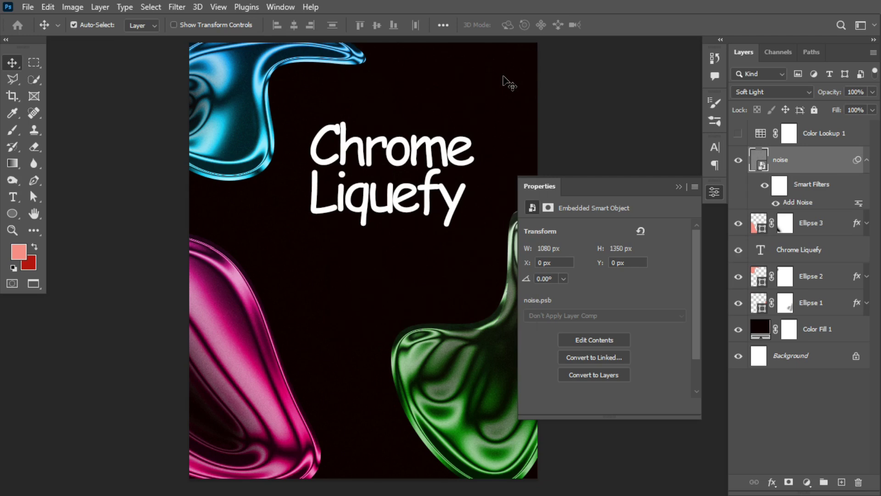
pyautogui.click(679, 186)
pyautogui.scroll(2, 496, 226)
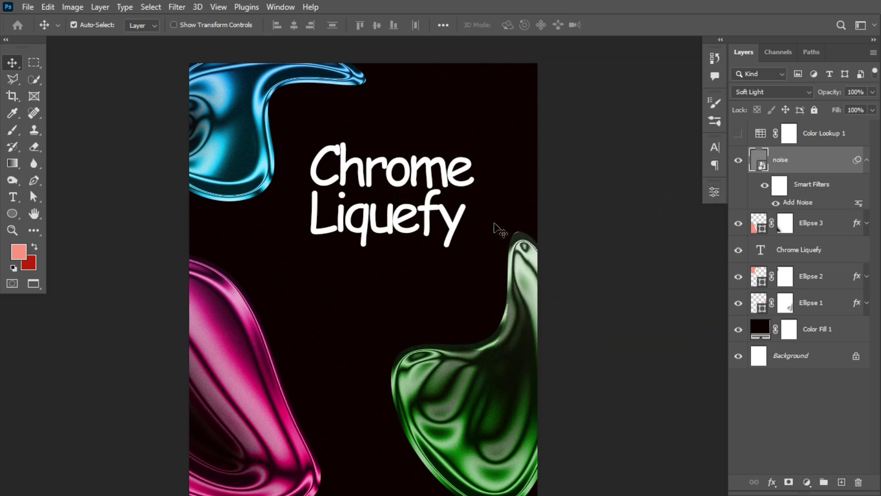
pyautogui.scroll(-1, 498, 229)
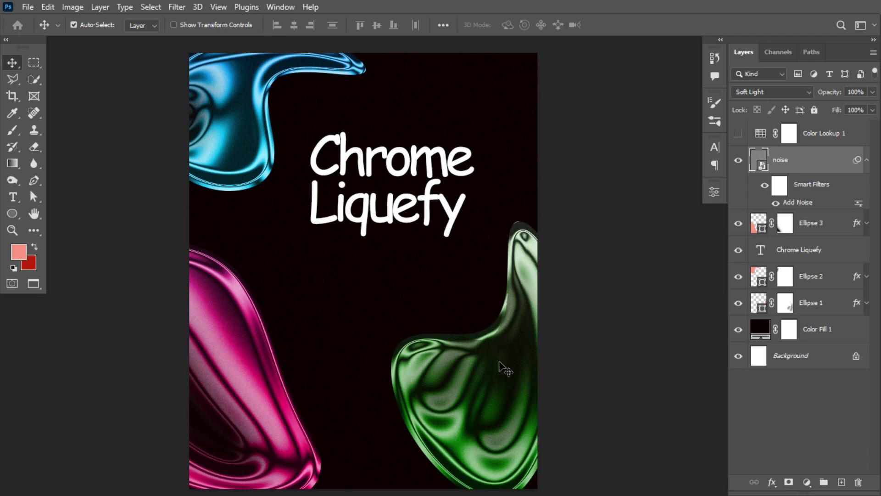
pyautogui.click(757, 227)
pyautogui.hotkey('alt', ']')
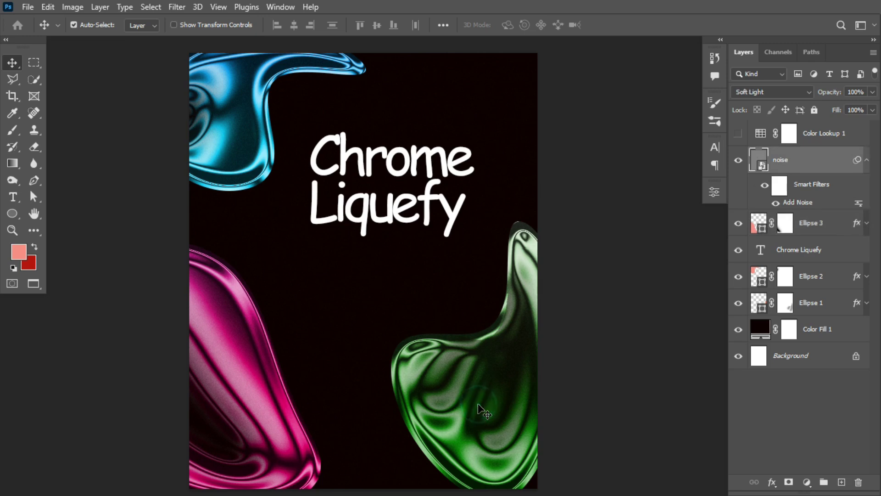